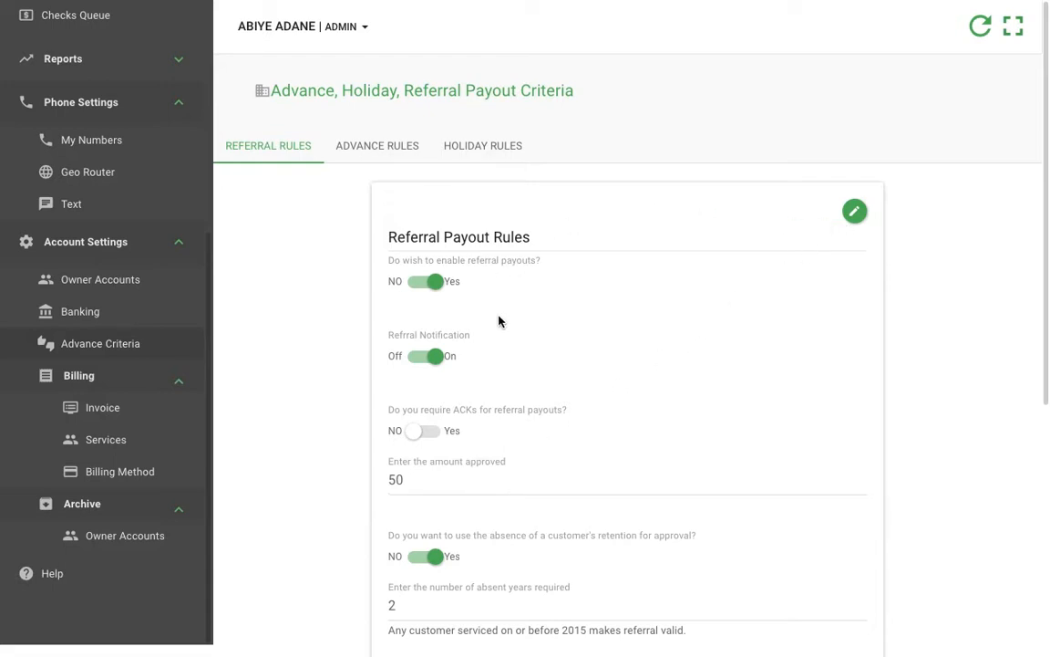
# Step: Review the referral payout rules, from the payout and notification switches to the approved amount, absent years and email alerts
pyautogui.scroll(-2, 518, 345)
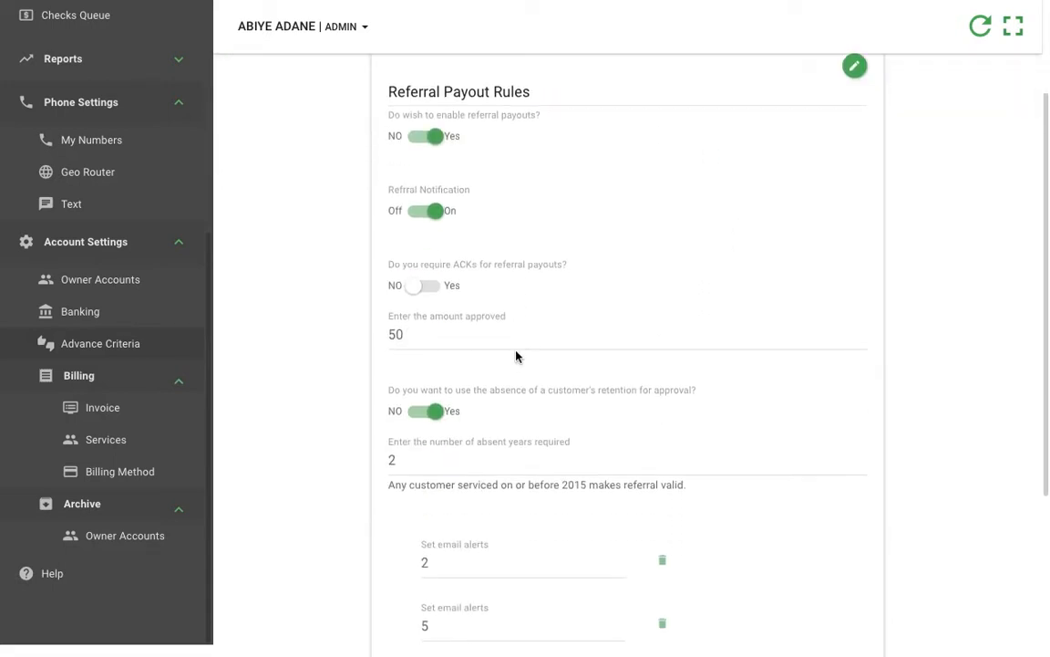
pyautogui.scroll(-2, 516, 361)
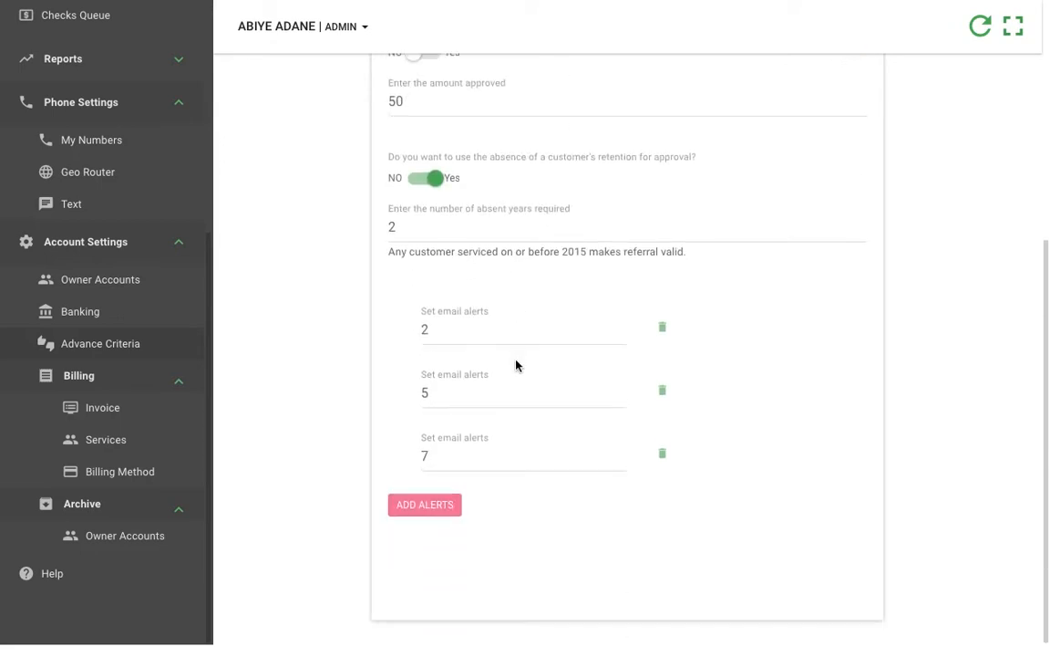
pyautogui.scroll(4, 516, 365)
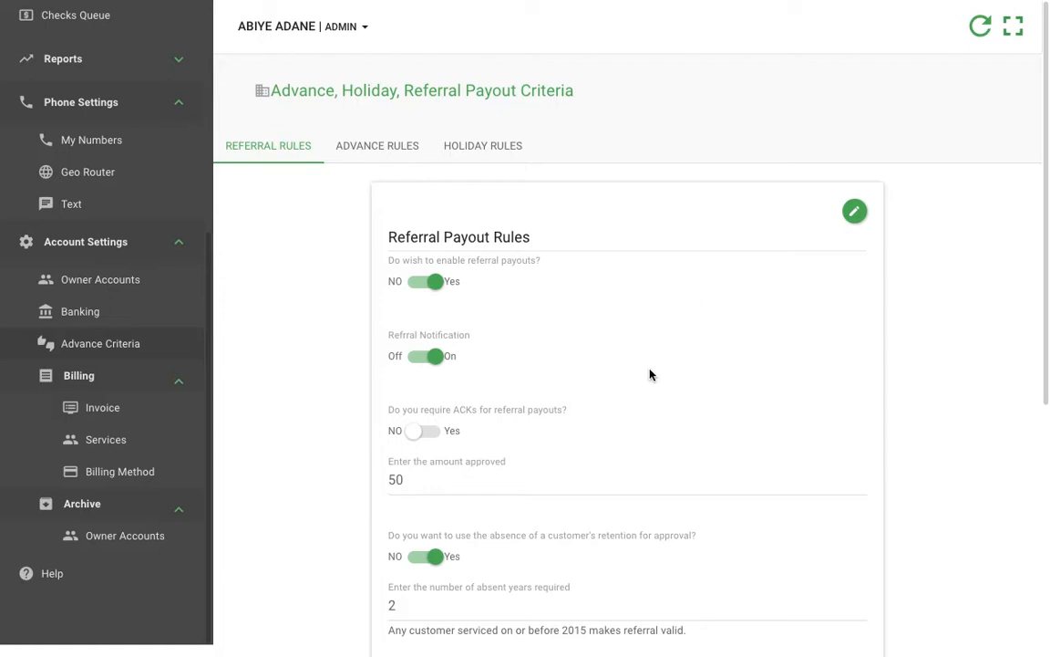
pyautogui.scroll(-1, 651, 374)
pyautogui.scroll(-2, 650, 374)
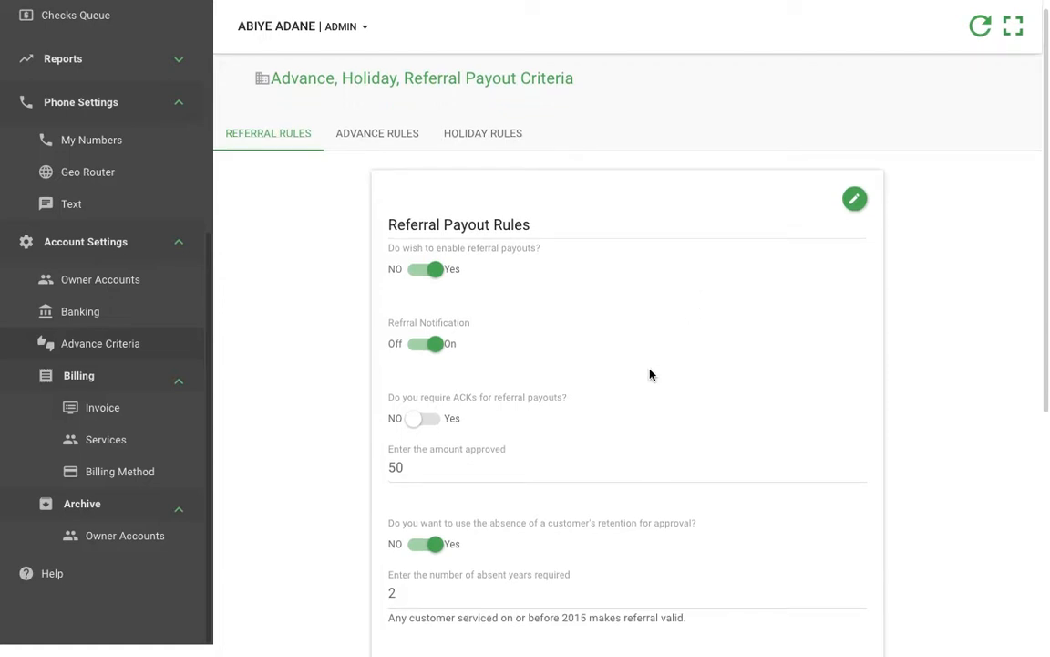
pyautogui.scroll(-4, 651, 374)
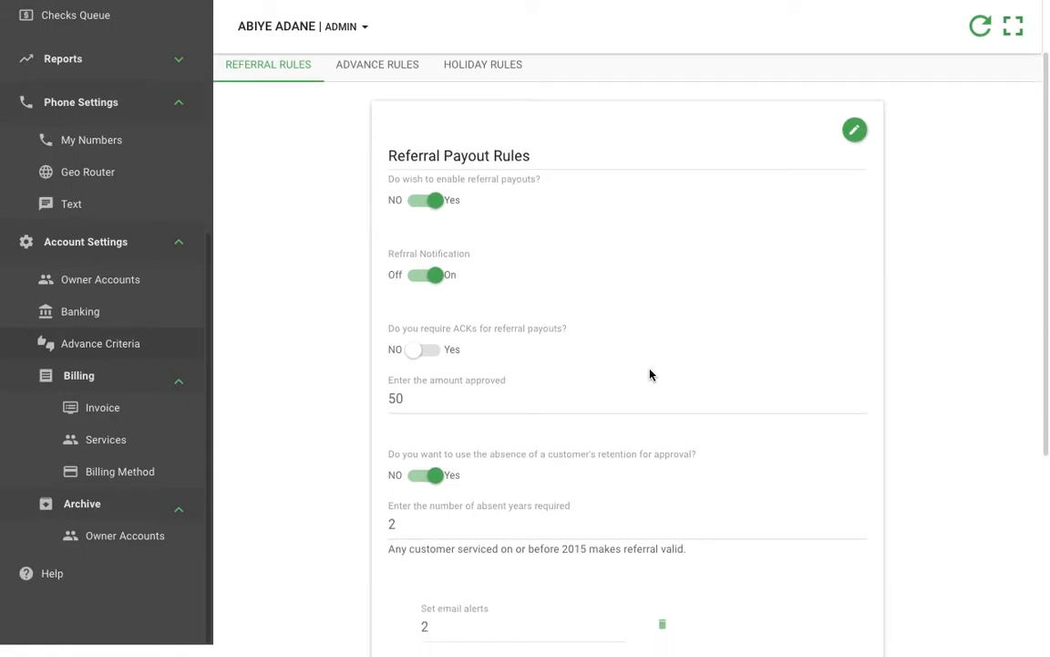
pyautogui.scroll(-3, 650, 374)
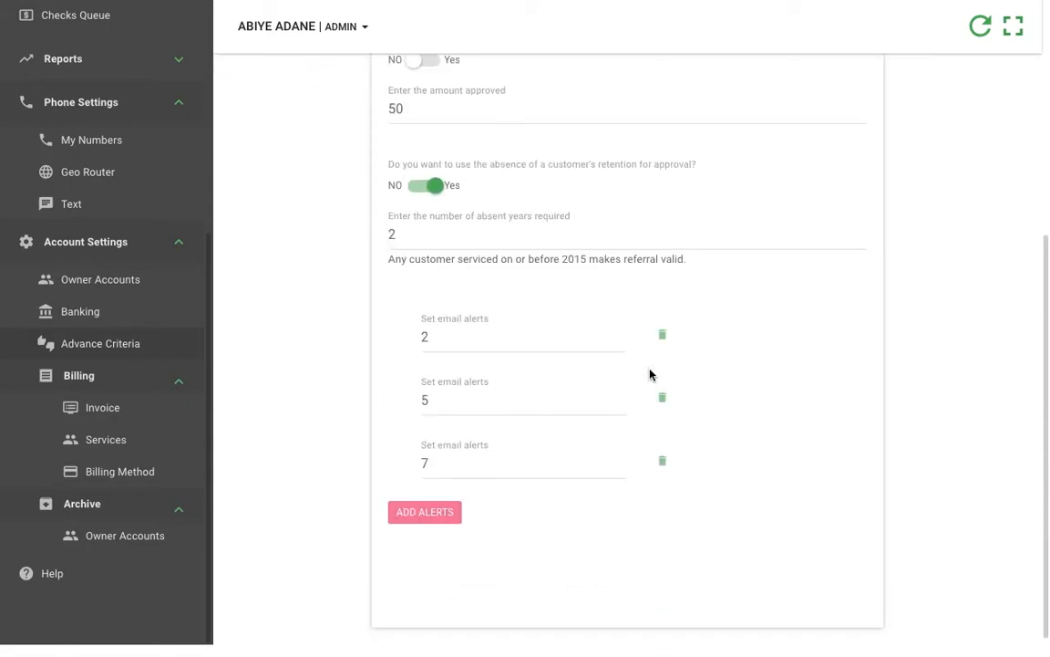
pyautogui.scroll(1, 317, 396)
pyautogui.scroll(6, 318, 397)
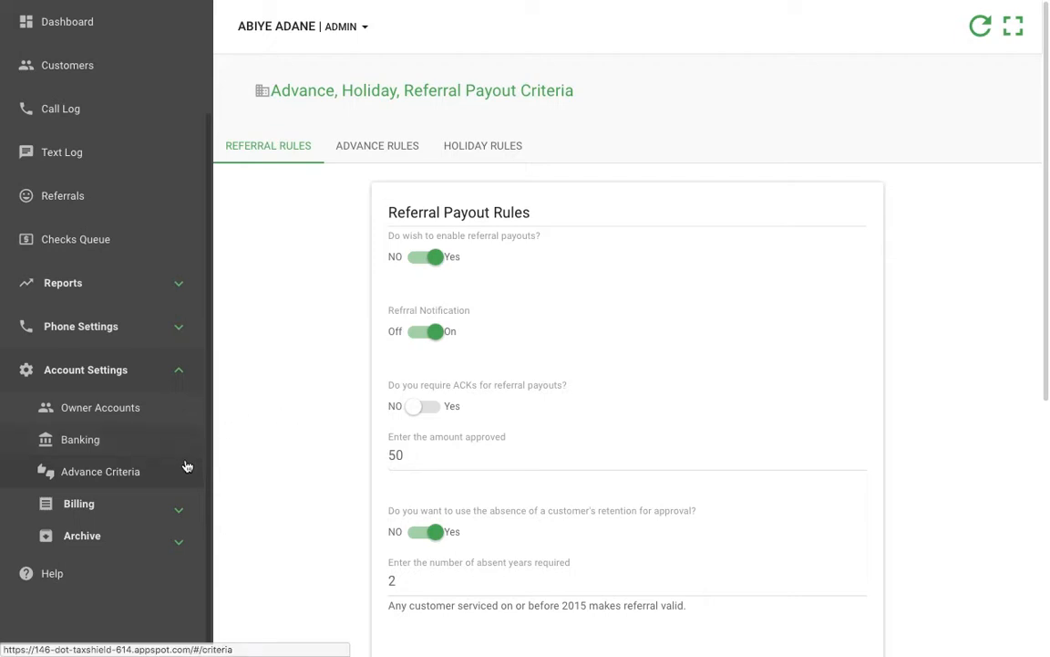
# Step: Switch referral payouts off and back on, and do the same for referral notifications
pyautogui.click(442, 260)
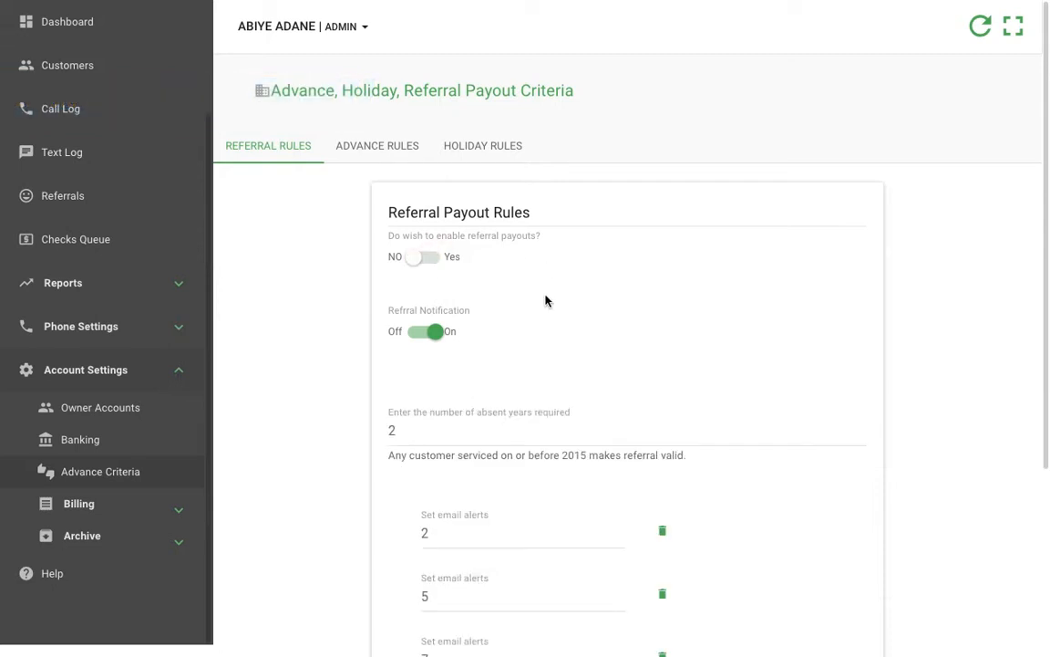
pyautogui.click(423, 263)
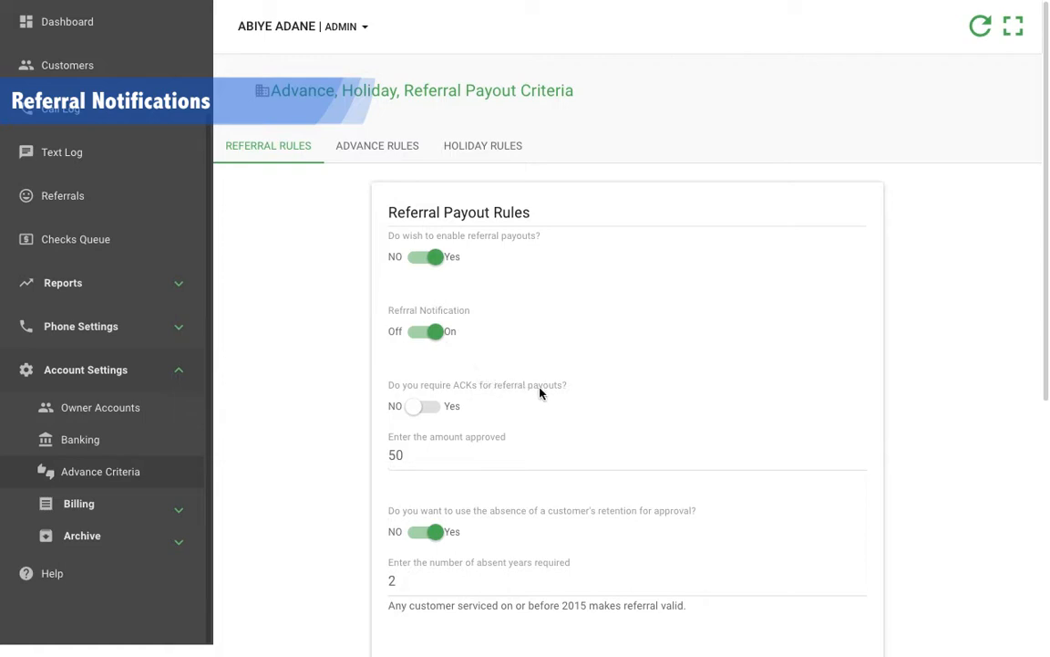
pyautogui.click(440, 338)
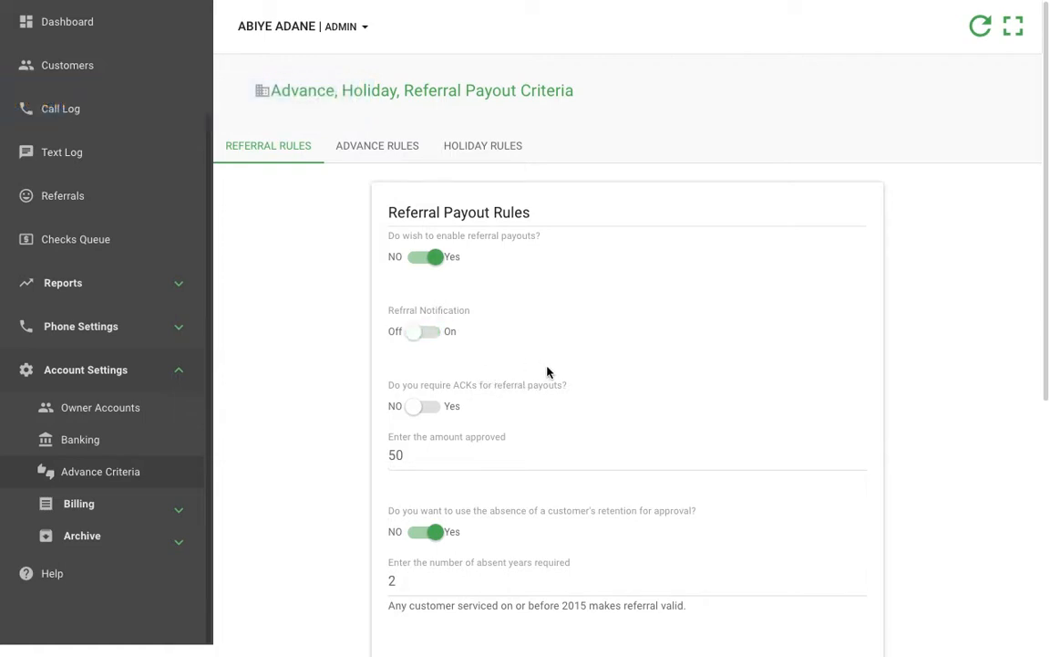
pyautogui.click(420, 341)
# Step: Leave ACKs not required for referral payouts and set the approved amount to 25
pyautogui.click(424, 412)
pyautogui.moveTo(424, 453); pyautogui.dragTo(357, 457)
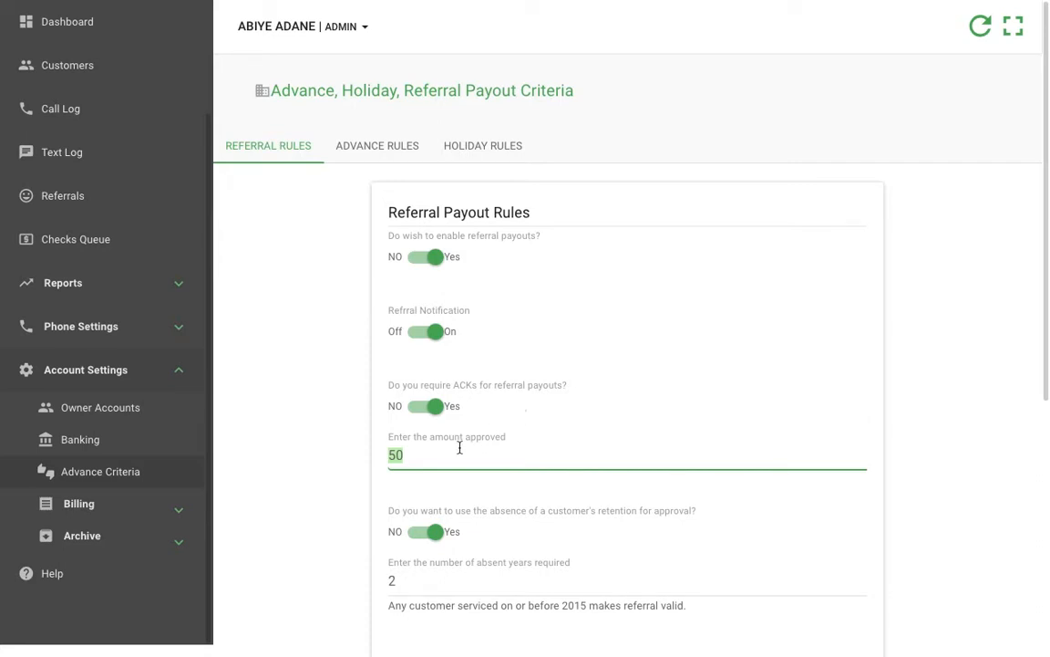
pyautogui.click(504, 461)
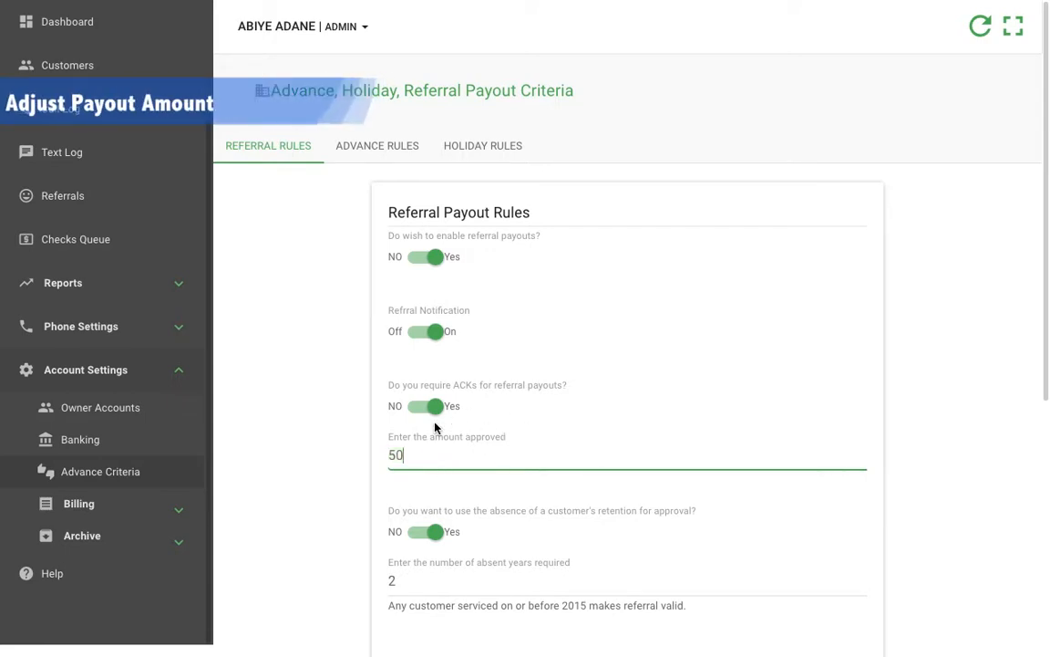
pyautogui.click(436, 410)
pyautogui.doubleClick(398, 454)
pyautogui.write('25')
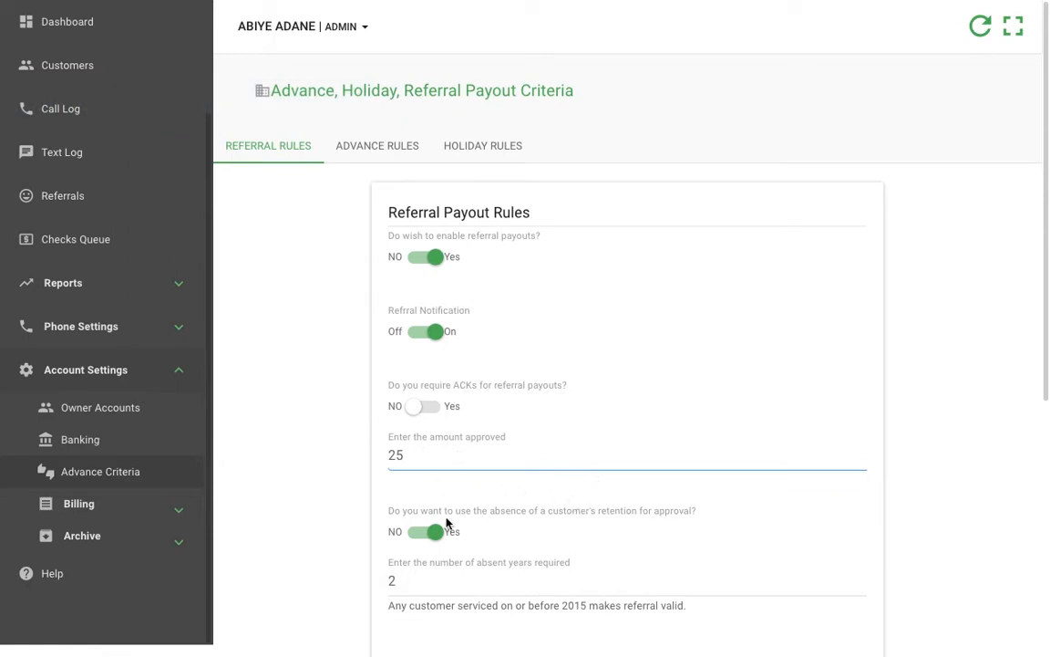
# Step: Require ACKs for referral payouts, set the approved amount to 50, and save the rules
pyautogui.click(424, 409)
pyautogui.moveTo(431, 452); pyautogui.dragTo(369, 458)
pyautogui.write('50')
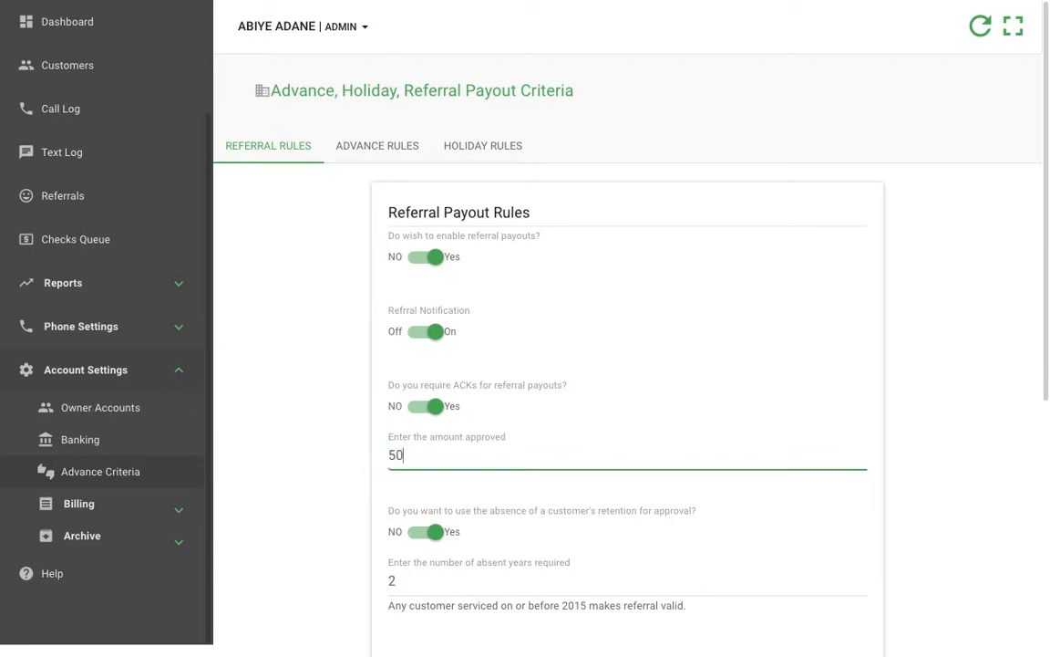
pyautogui.press('Return')
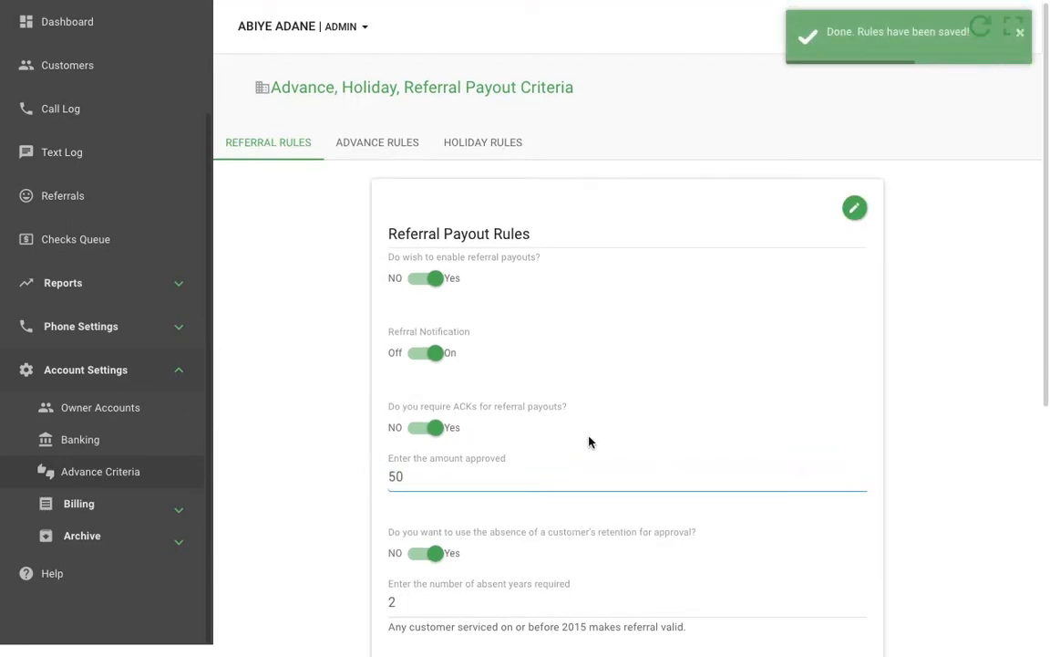
# Step: Review the saved referral payout rules on the Advance Criteria page and open the Referrals list
pyautogui.scroll(-1, 591, 442)
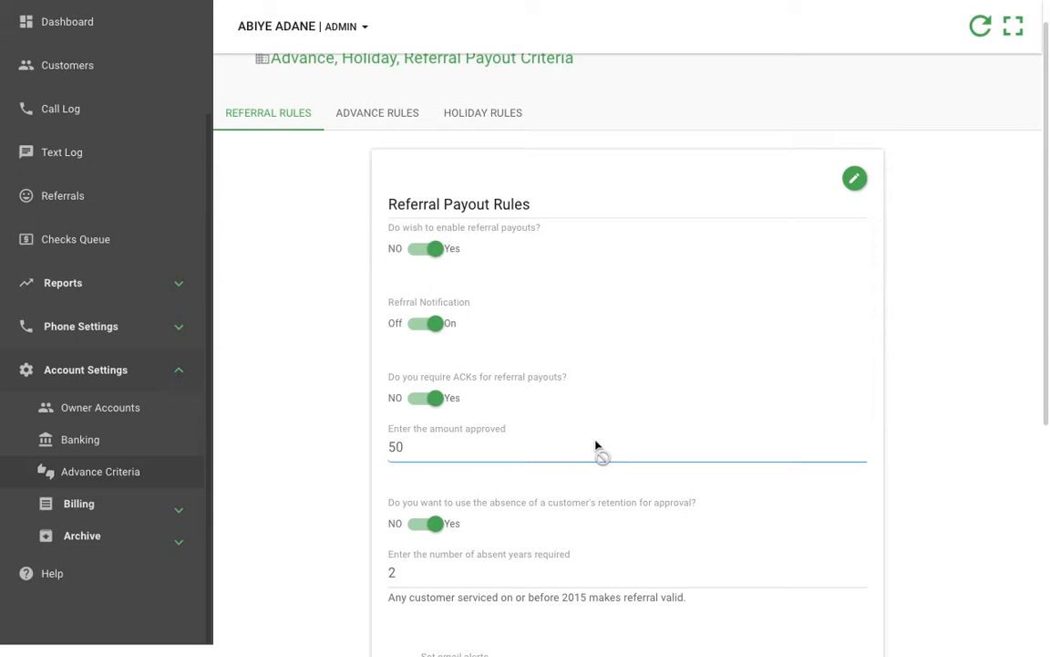
pyautogui.scroll(1, 594, 445)
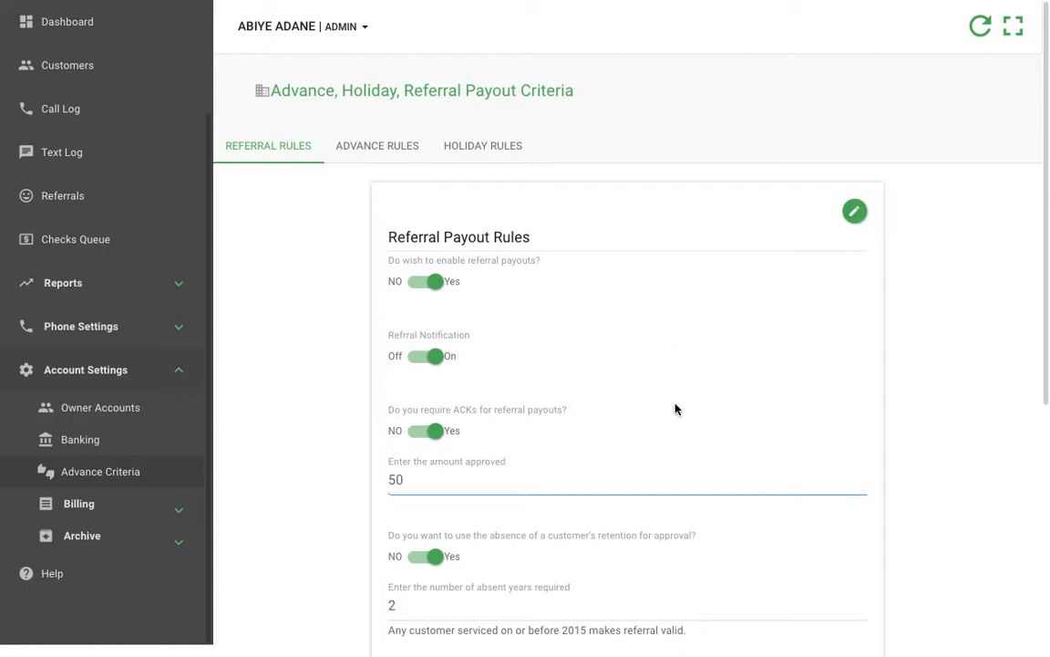
pyautogui.scroll(-1, 678, 408)
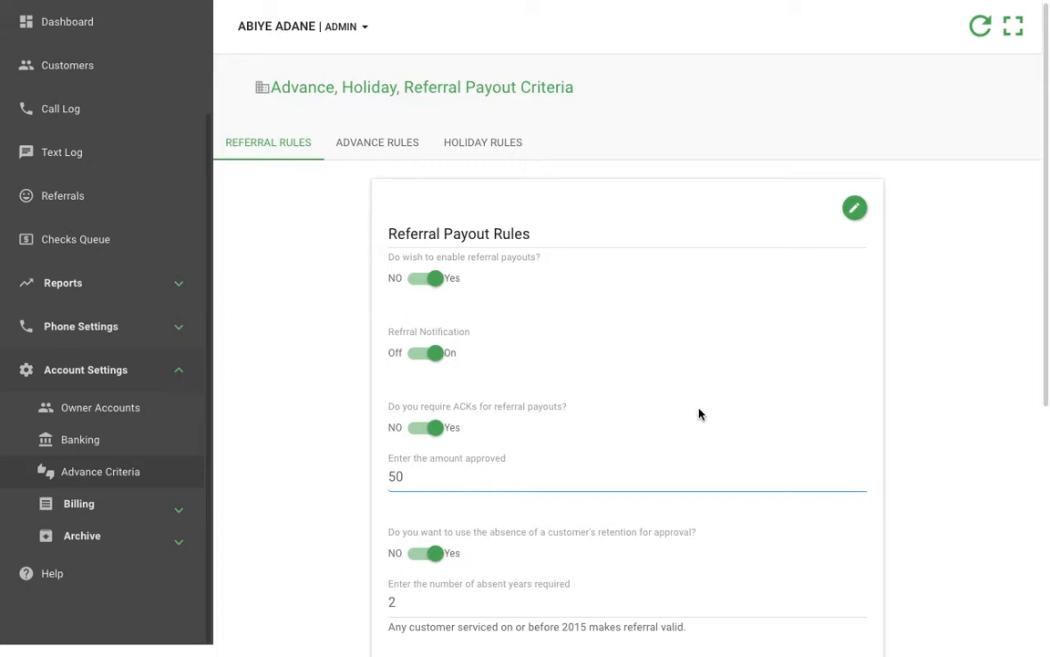
pyautogui.scroll(-2, 689, 410)
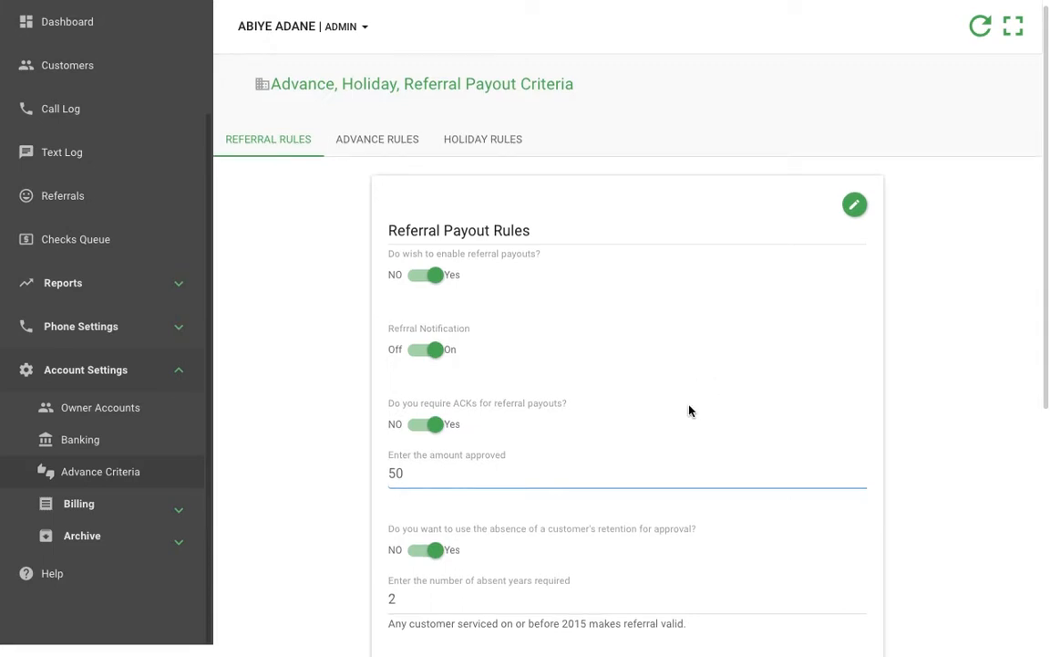
pyautogui.scroll(2, 690, 411)
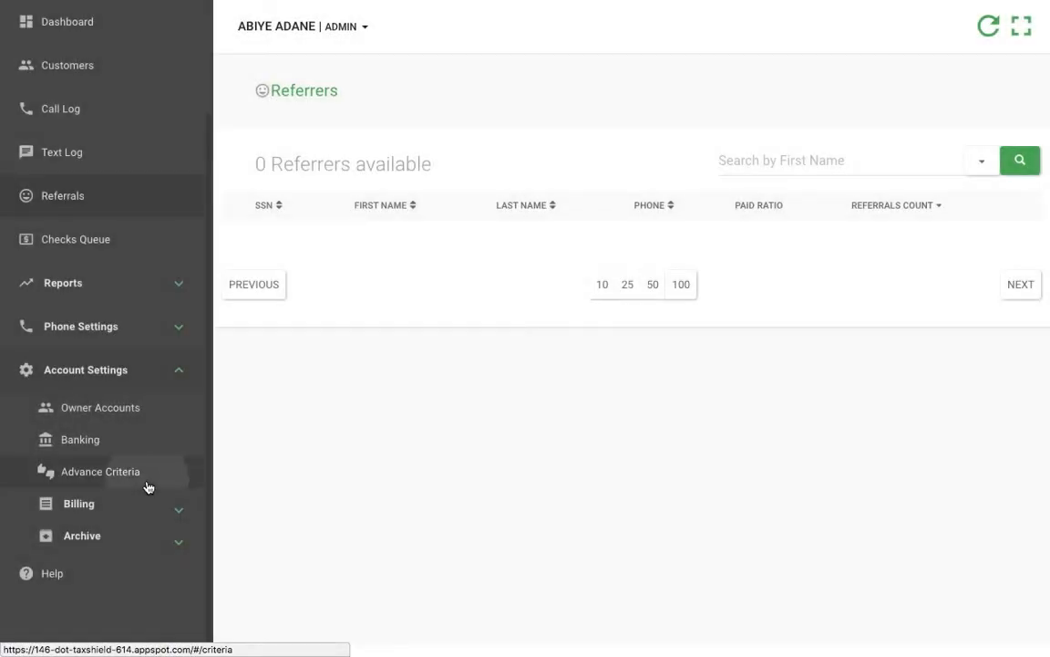
pyautogui.click(147, 483)
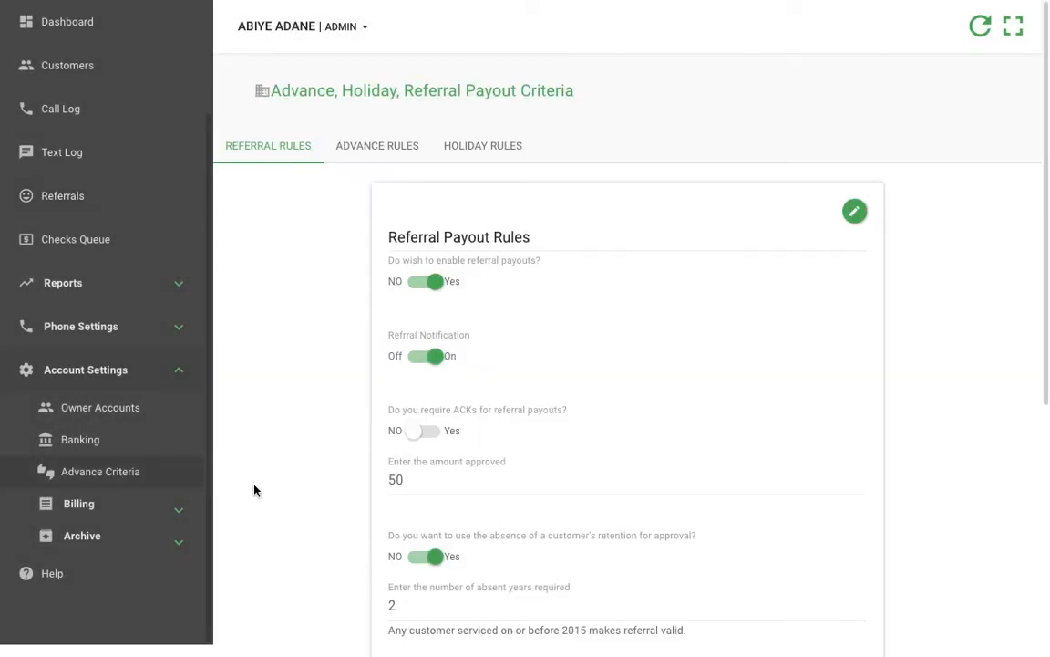
pyautogui.click(134, 209)
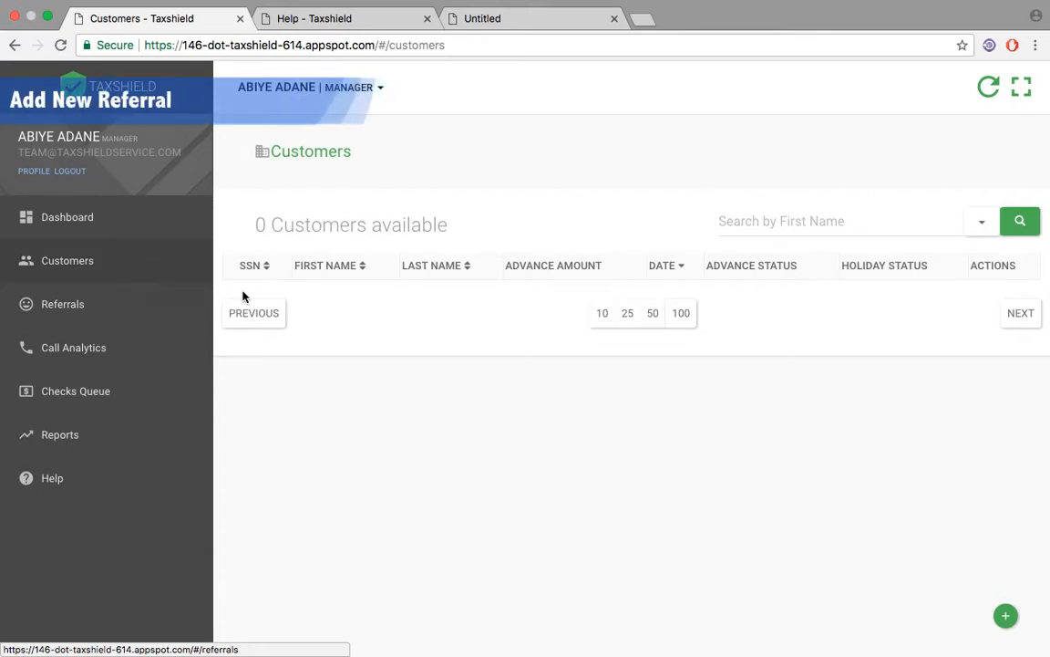
# Step: Add a new customer by uploading the PAD file new9.csv
pyautogui.click(1005, 617)
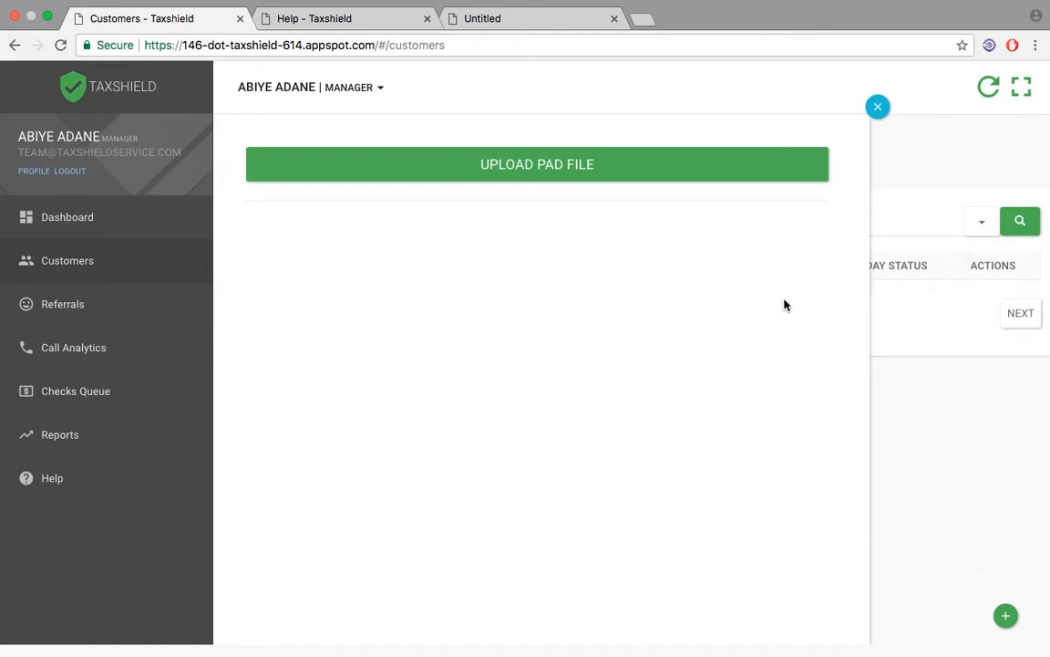
pyautogui.click(674, 182)
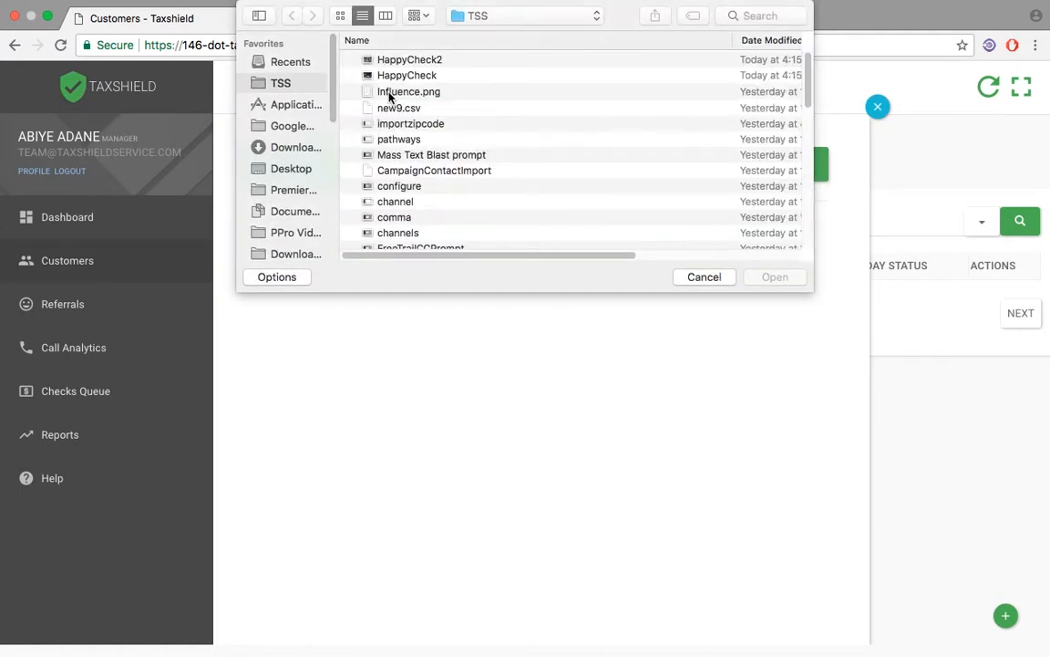
pyautogui.click(390, 107)
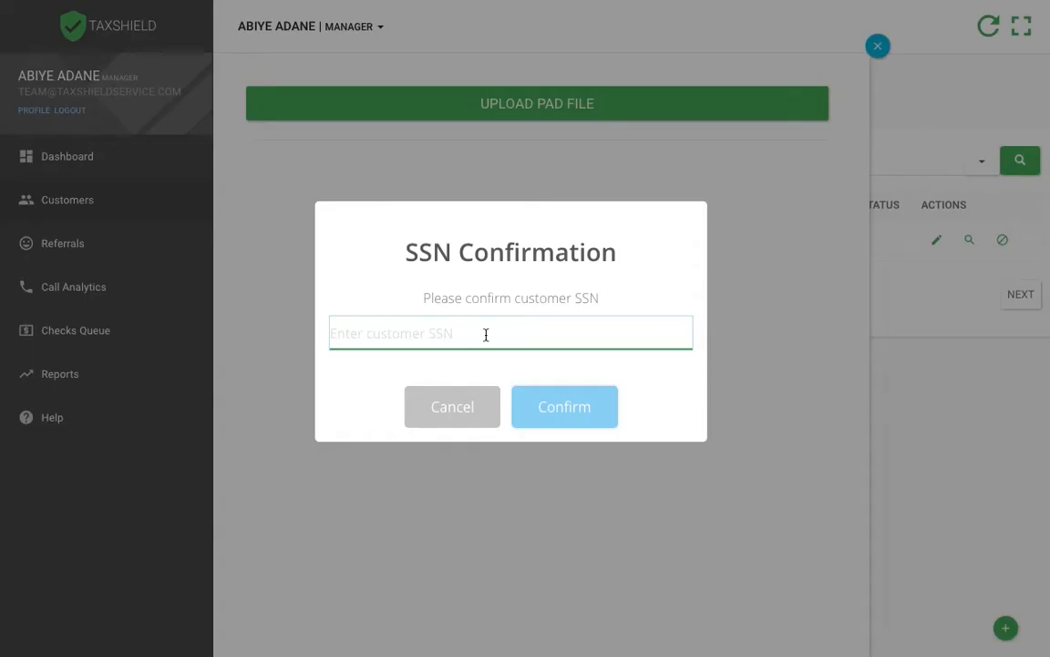
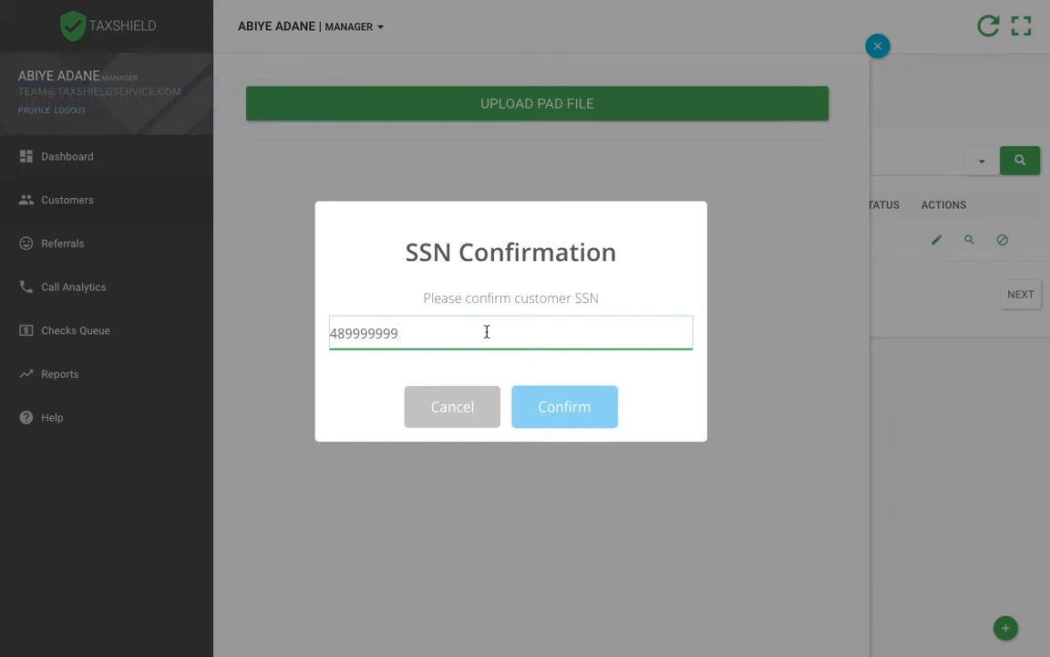
# Step: Try to confirm the uploaded customer's SSN with a number whose last digit has been changed
pyautogui.press('BackSpace')
pyautogui.click(588, 429)
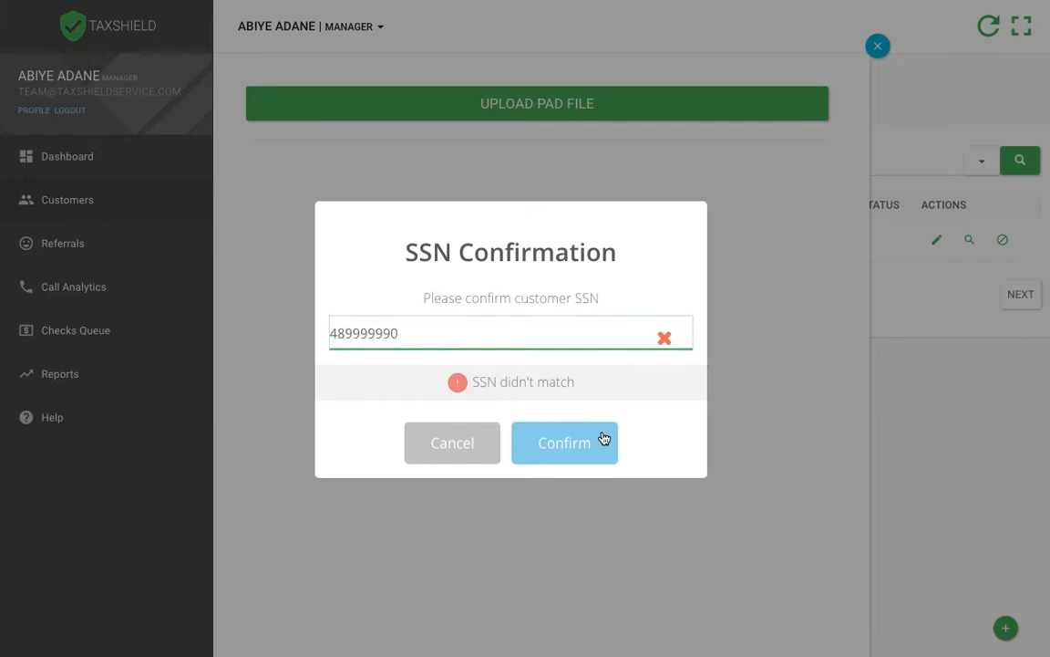
# Step: Replace the entry with the customer's correct SSN, confirm it, and look through the imported customer record
pyautogui.moveTo(555, 336); pyautogui.dragTo(257, 328)
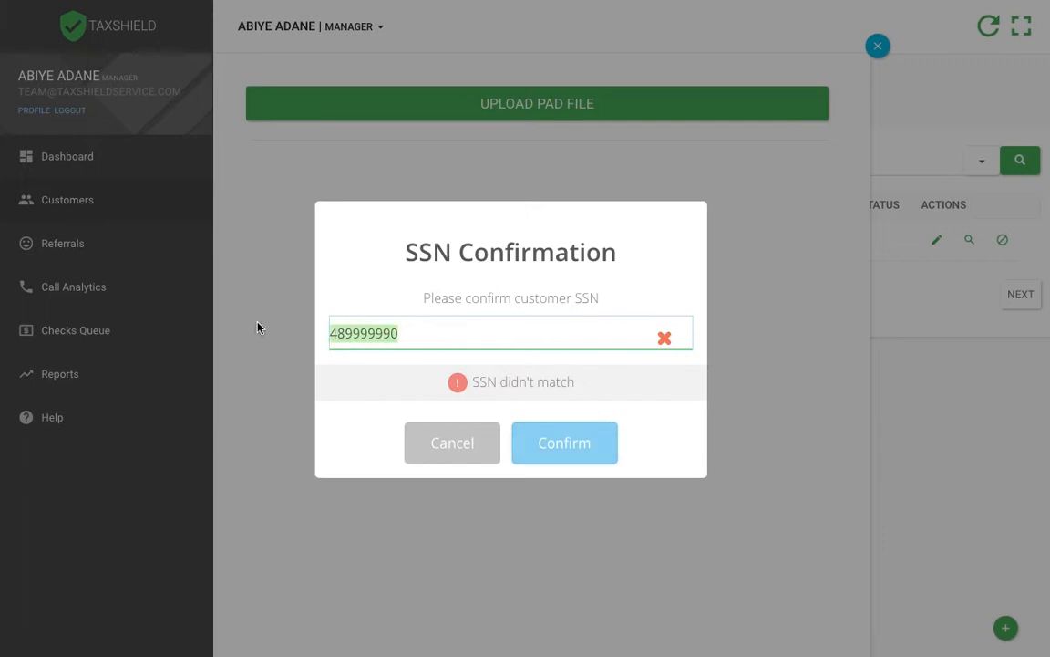
pyautogui.press('BackSpace')
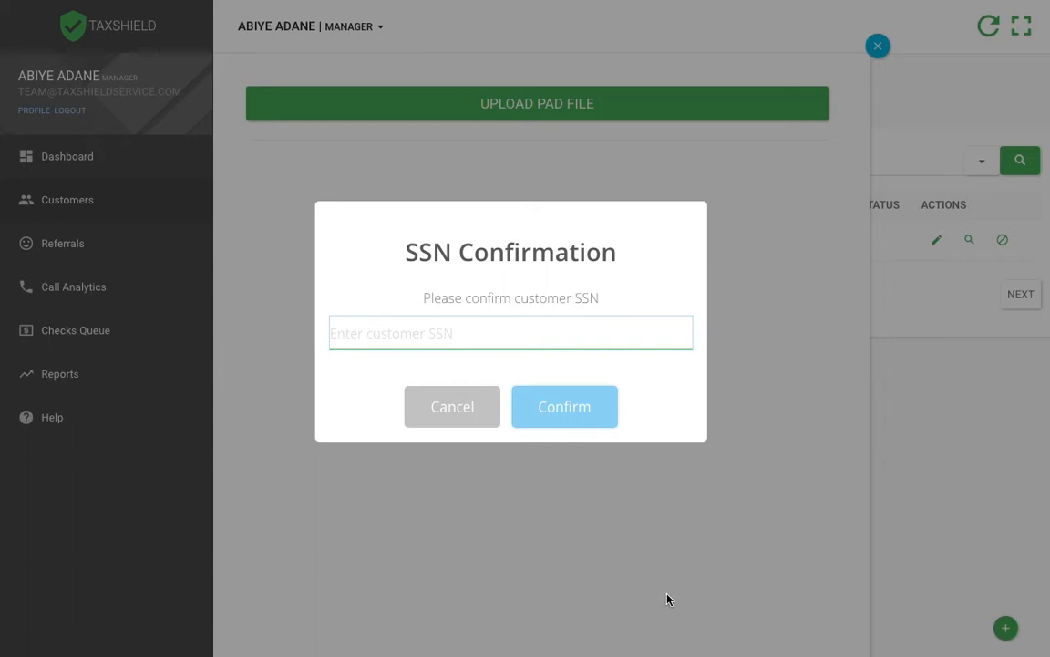
pyautogui.write('489999999')
pyautogui.click(559, 411)
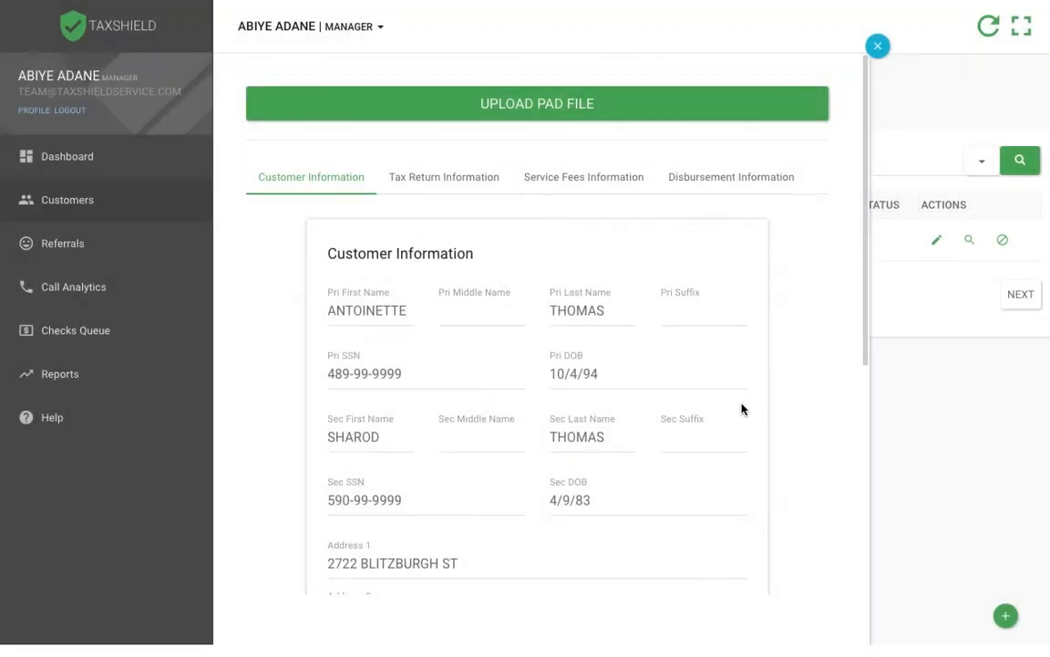
pyautogui.moveTo(866, 345)
pyautogui.mouseDown()
pyautogui.moveTo(865, 398)
pyautogui.moveTo(860, 364)
pyautogui.mouseUp()
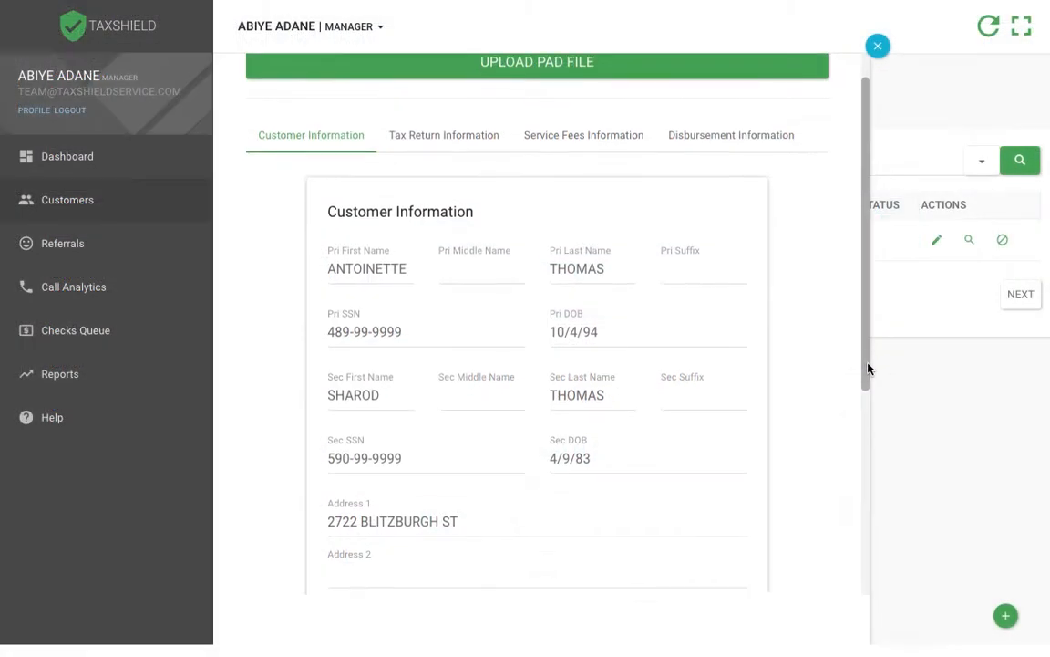
pyautogui.moveTo(867, 366); pyautogui.dragTo(870, 403)
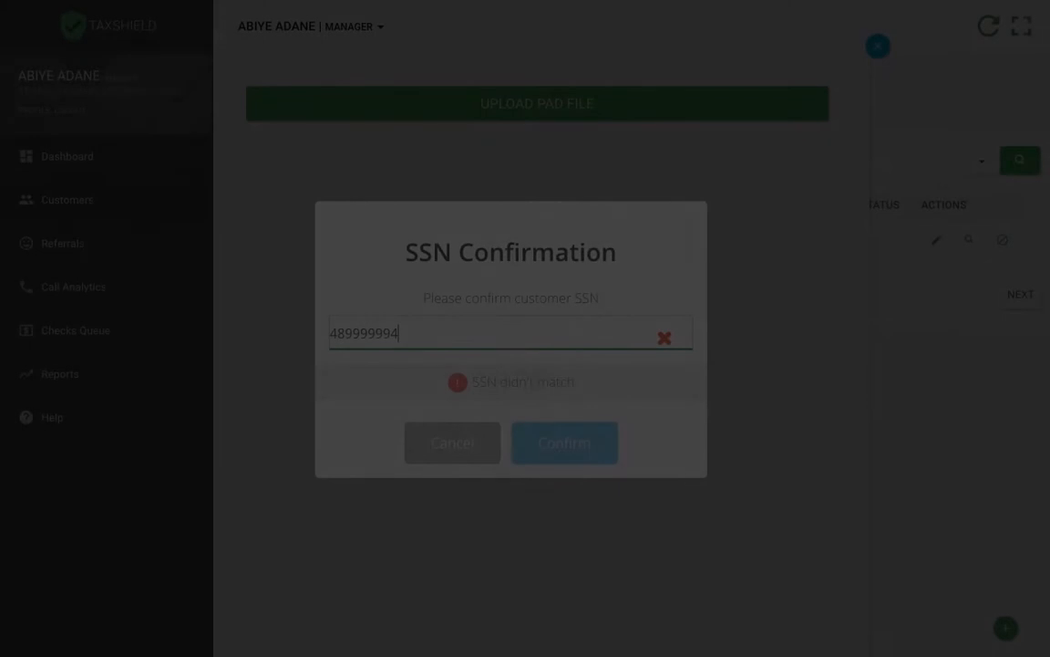
# Step: Correct the last digit of the customer's SSN, confirm it, and review the imported customer information
pyautogui.press('BackSpace')
pyautogui.write('9')
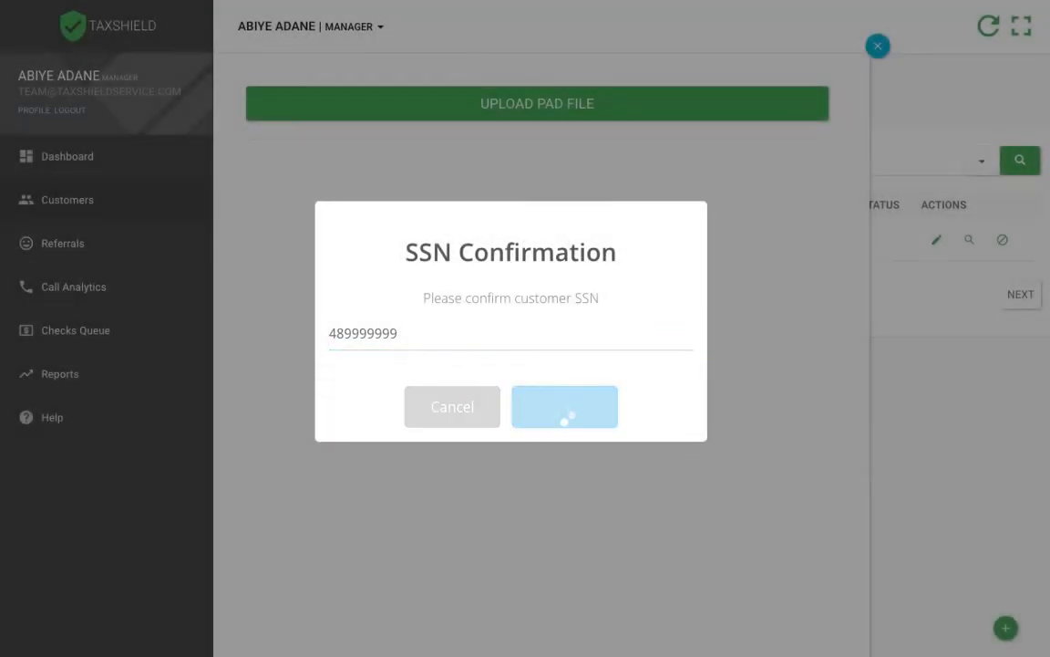
pyautogui.click(565, 410)
pyautogui.scroll(-2, 785, 406)
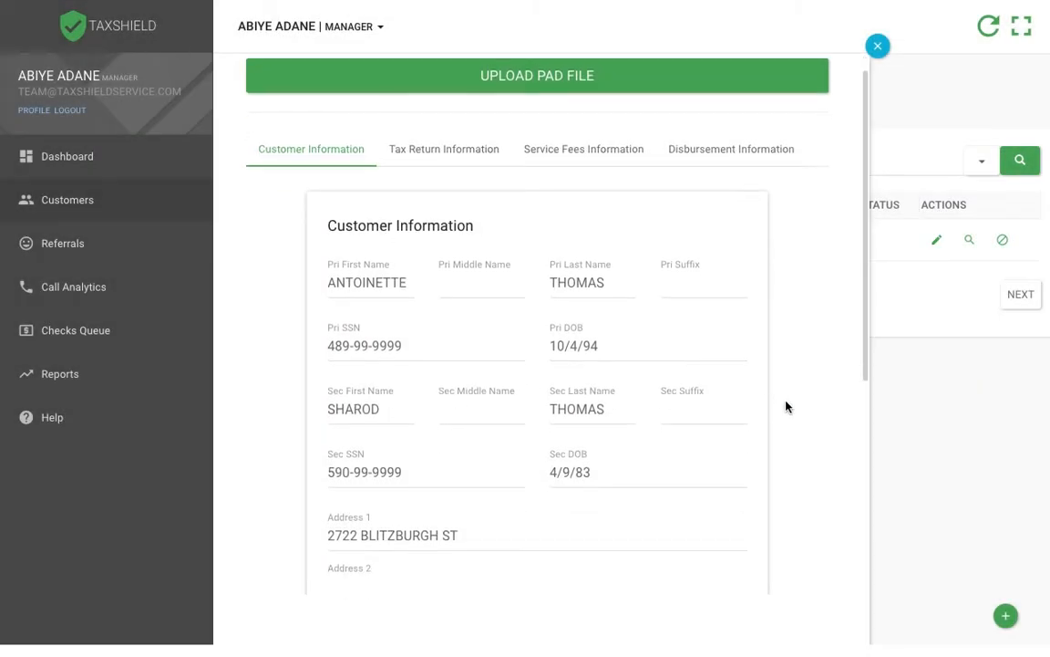
pyautogui.scroll(-3, 792, 411)
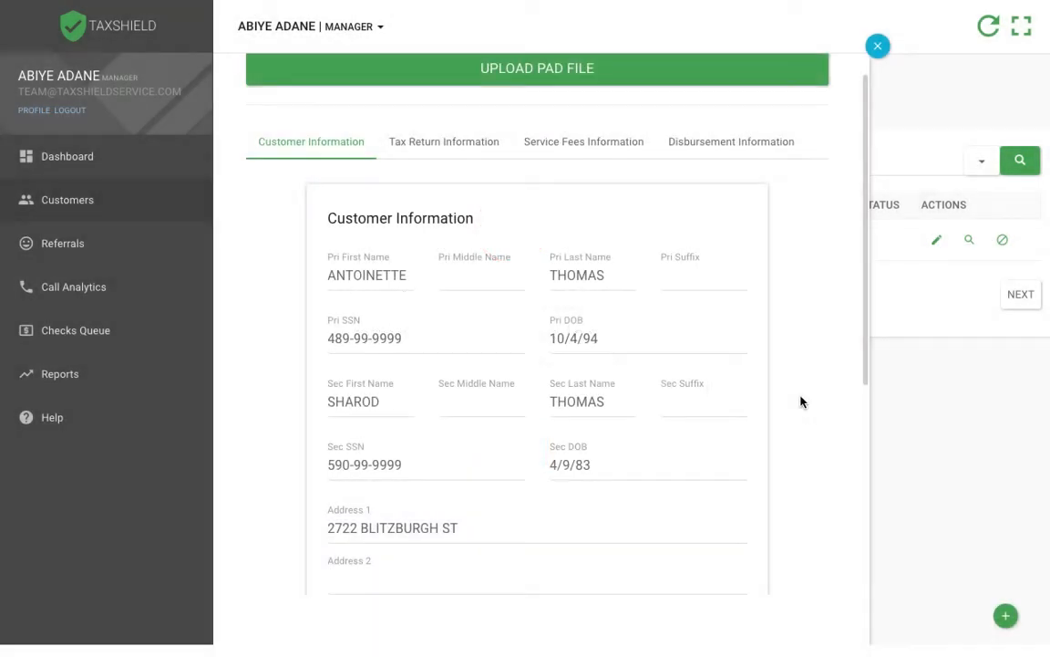
# Step: Review the imported customer information, continue to the tax return information, and save the customer without an advance
pyautogui.scroll(-1, 808, 413)
pyautogui.scroll(-3, 808, 413)
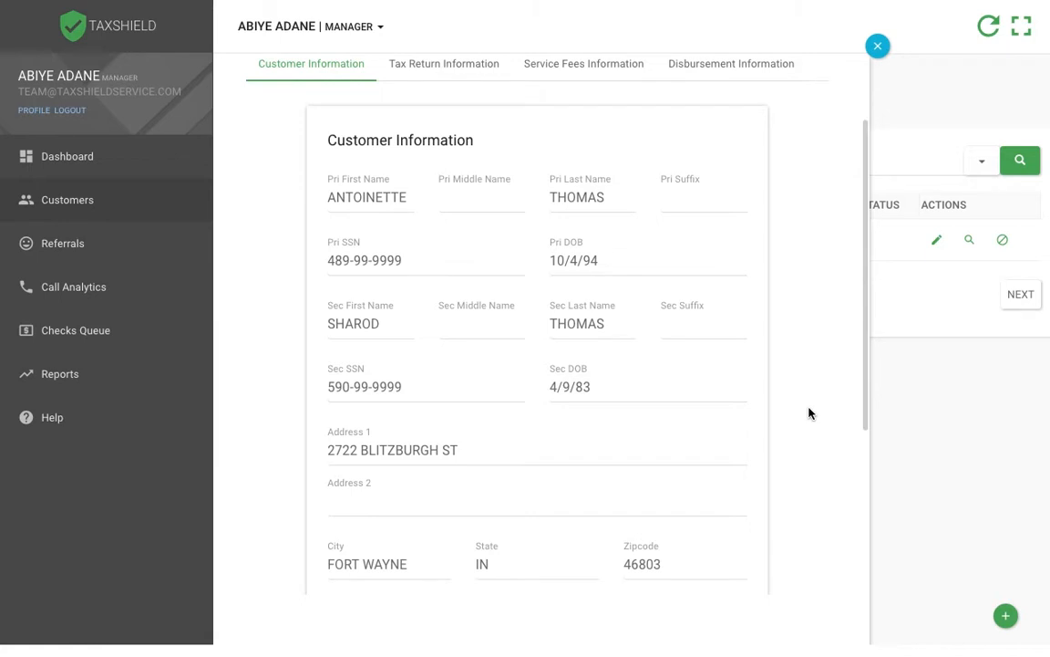
pyautogui.scroll(2, 828, 416)
pyautogui.scroll(3, 829, 416)
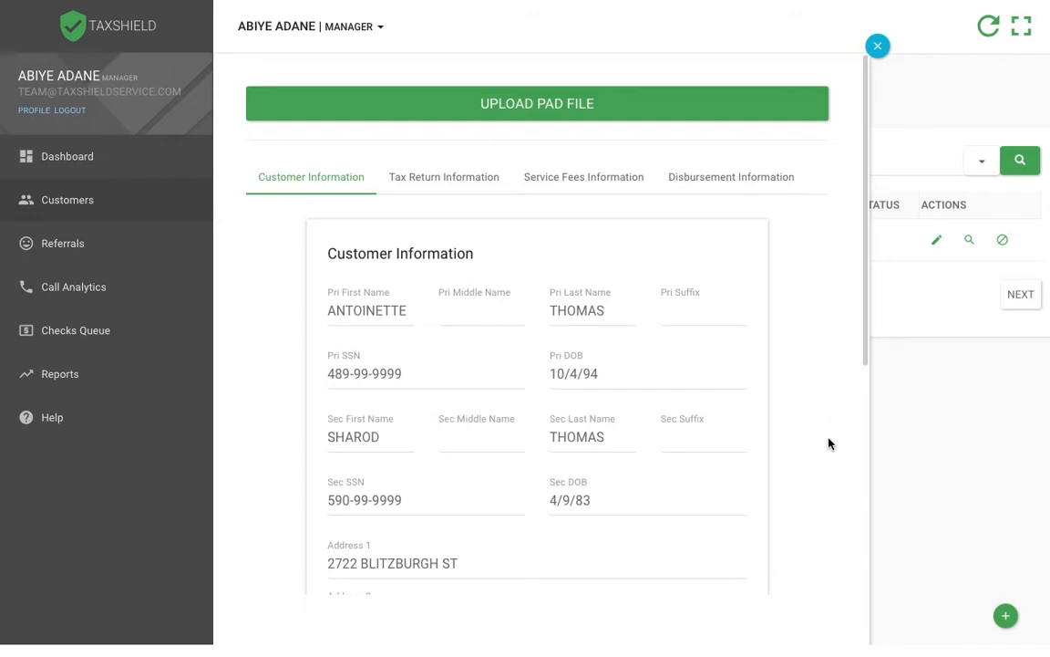
pyautogui.scroll(-4, 830, 442)
pyautogui.scroll(-5, 829, 443)
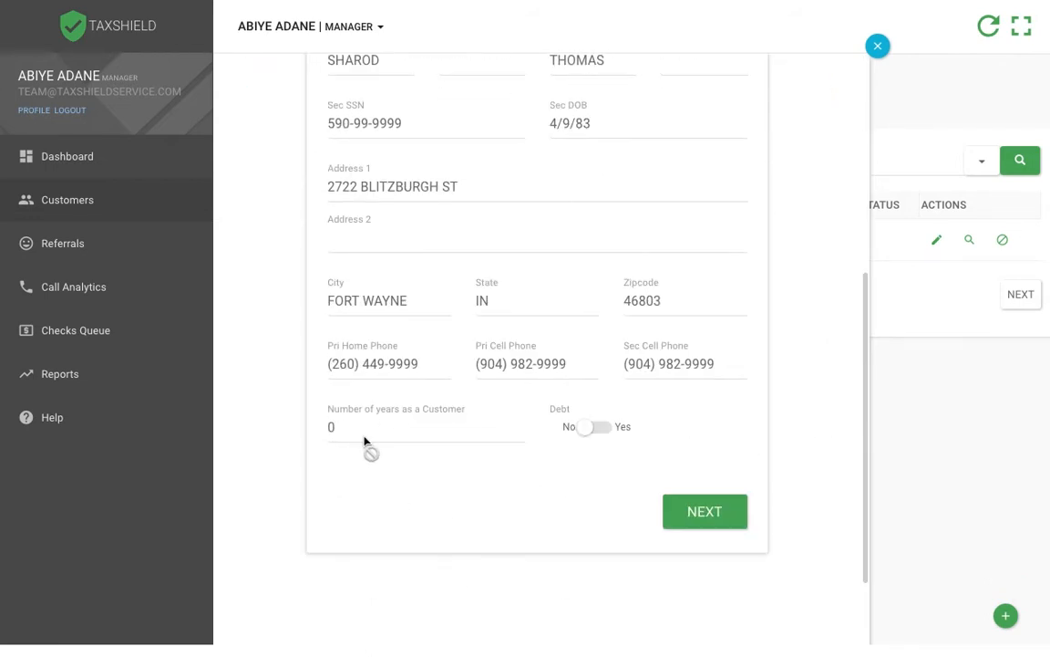
pyautogui.click(730, 503)
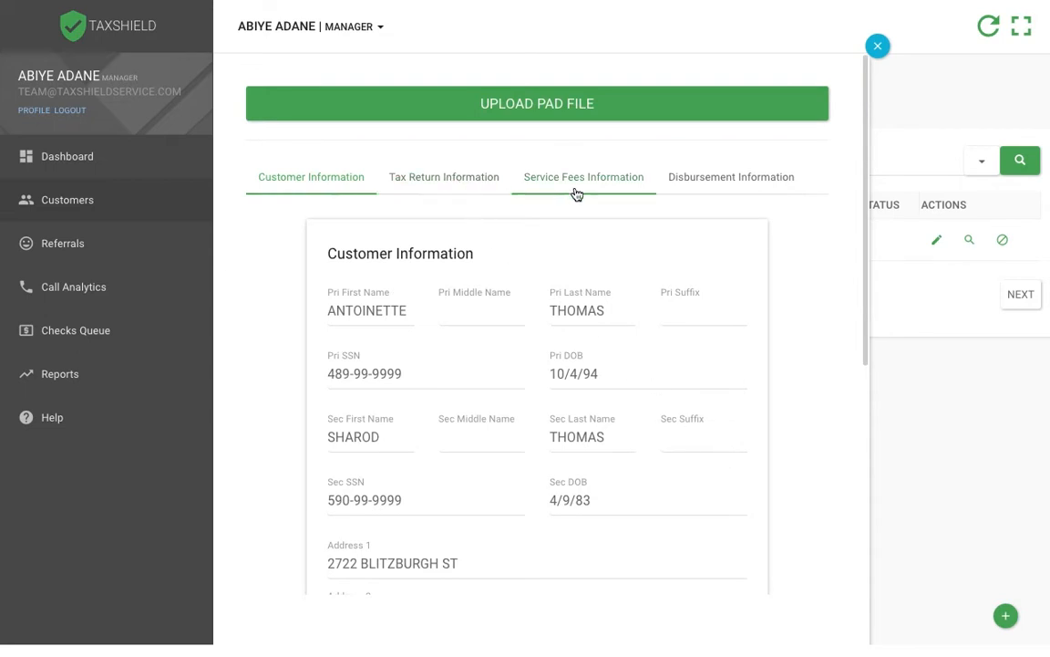
pyautogui.scroll(-9, 816, 411)
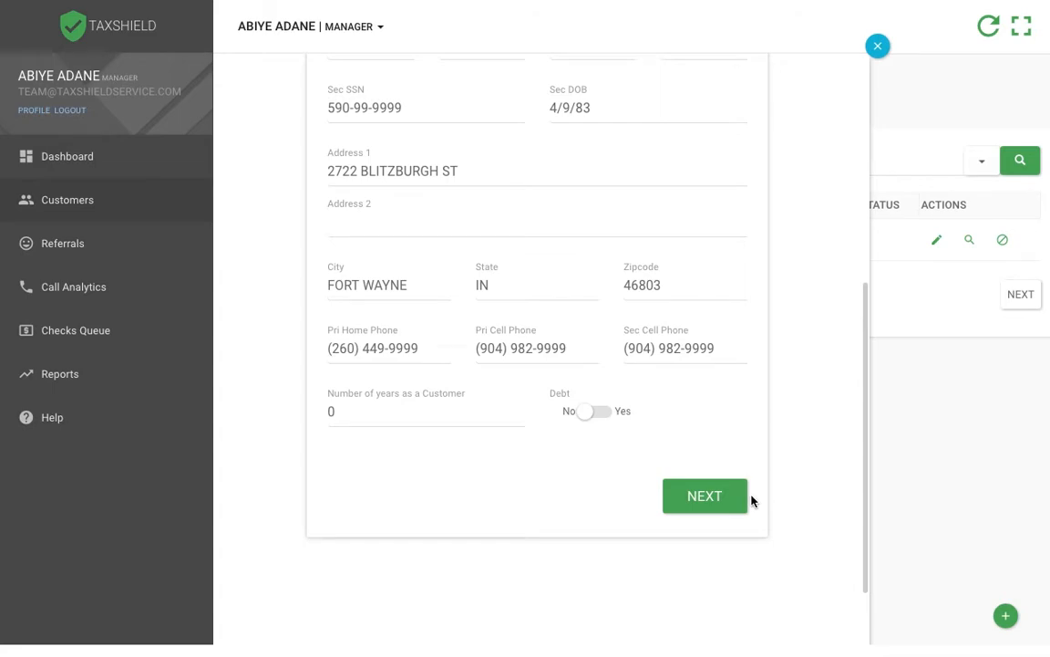
pyautogui.click(705, 496)
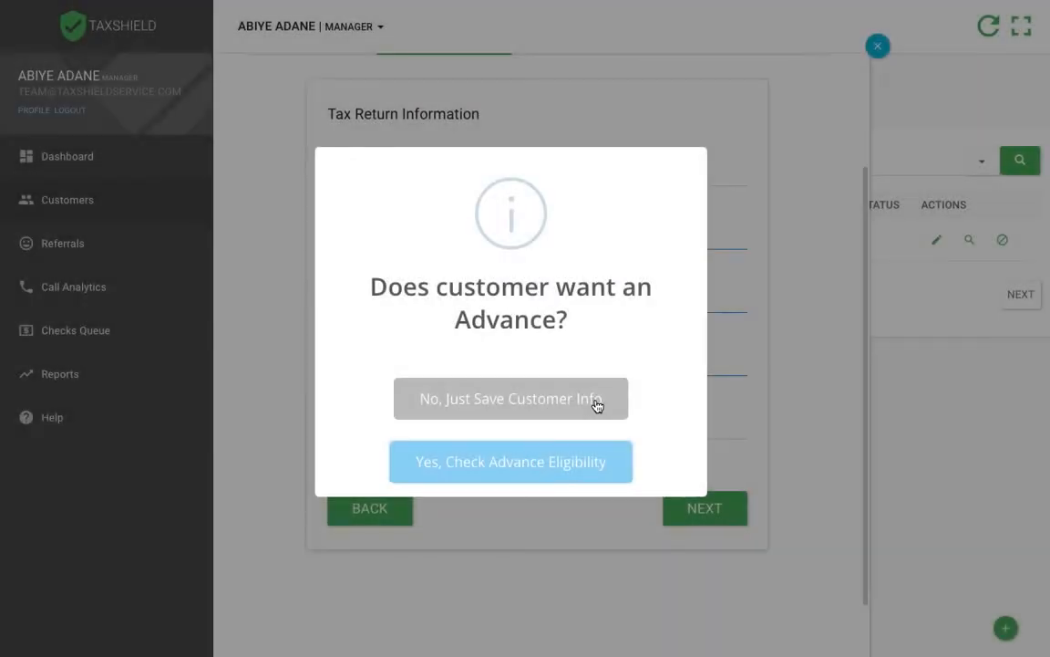
pyautogui.click(598, 405)
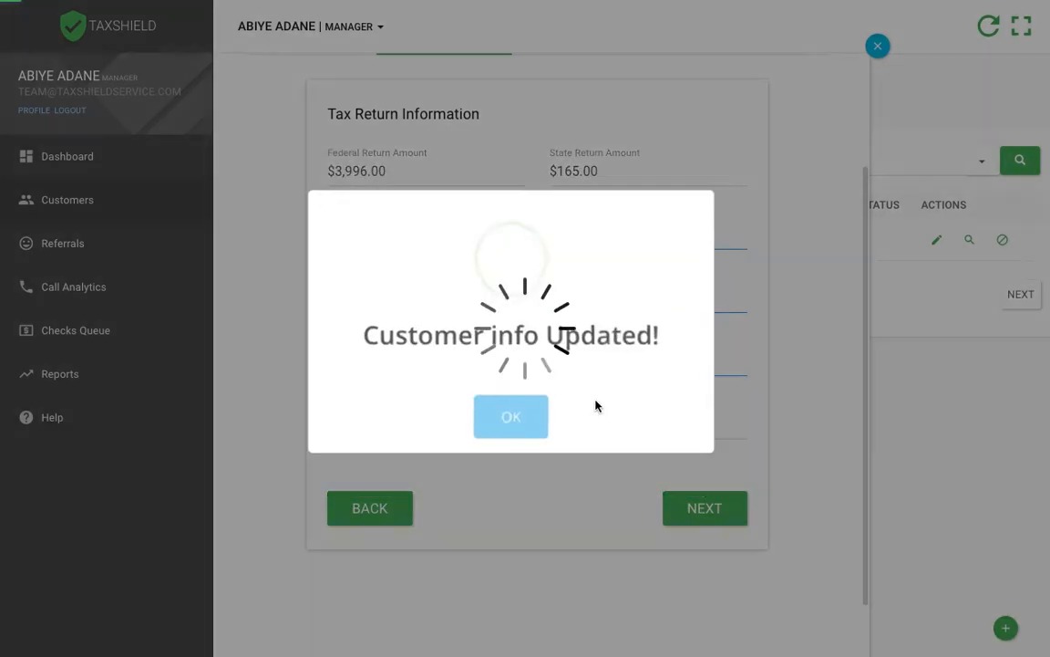
pyautogui.click(520, 426)
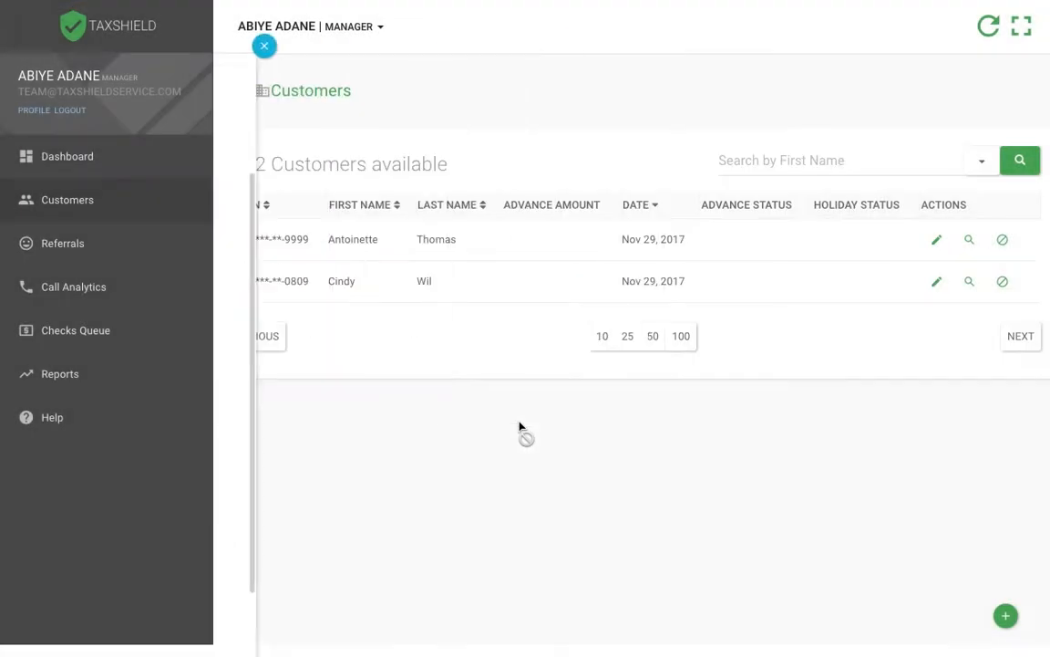
# Step: Start a new referrer in the Referrals section and enter the referrer's SSN, full name and phone number
pyautogui.click(128, 281)
pyautogui.click(170, 250)
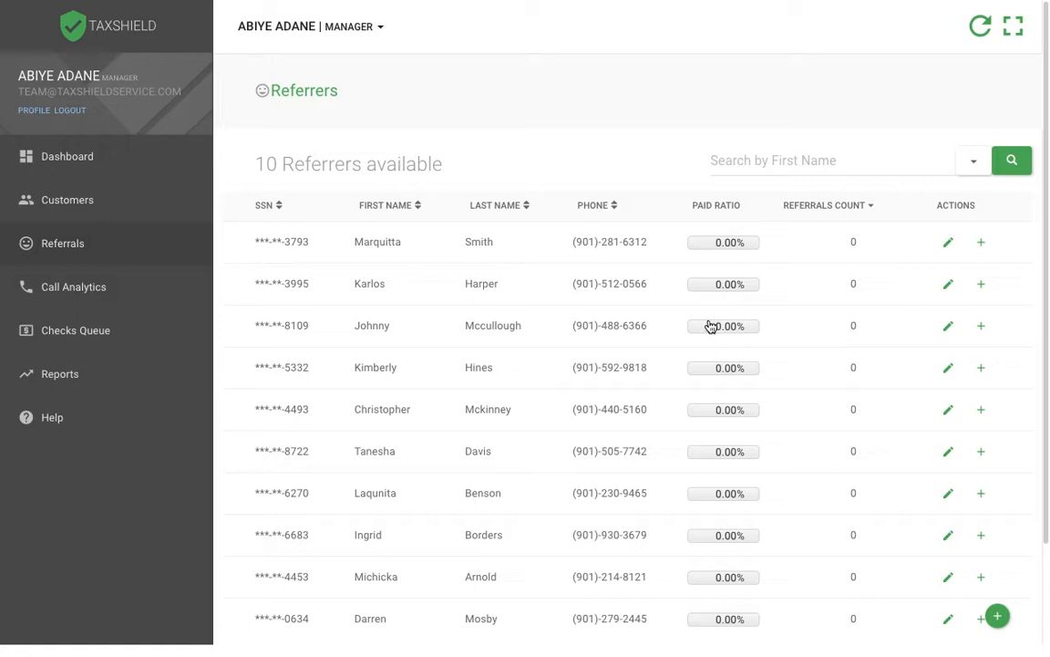
pyautogui.scroll(-3, 729, 325)
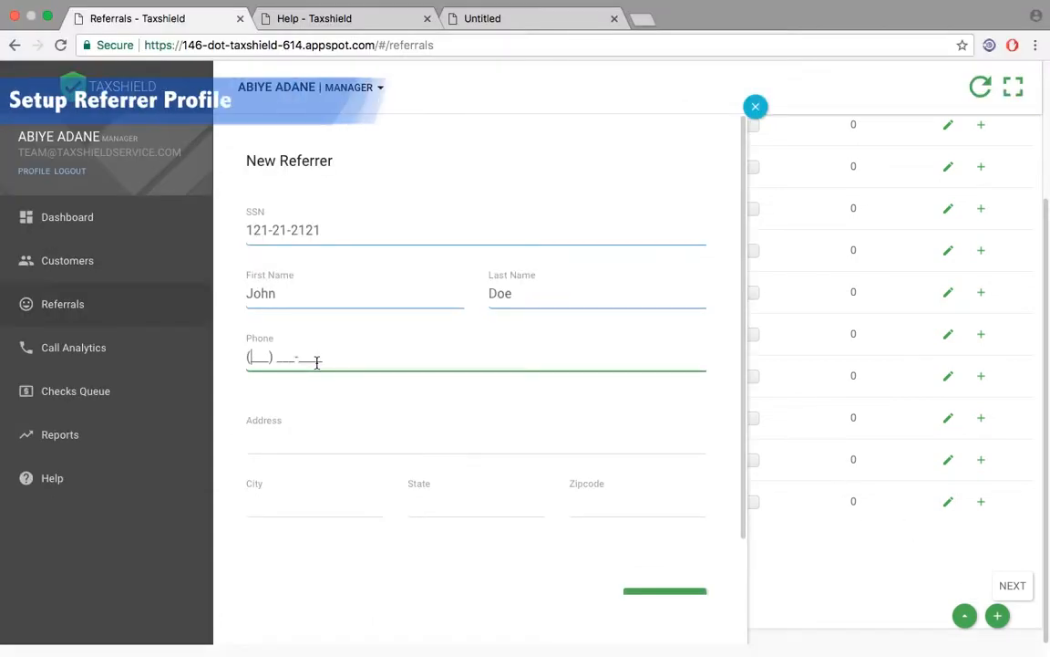
pyautogui.write('121) 212-121')
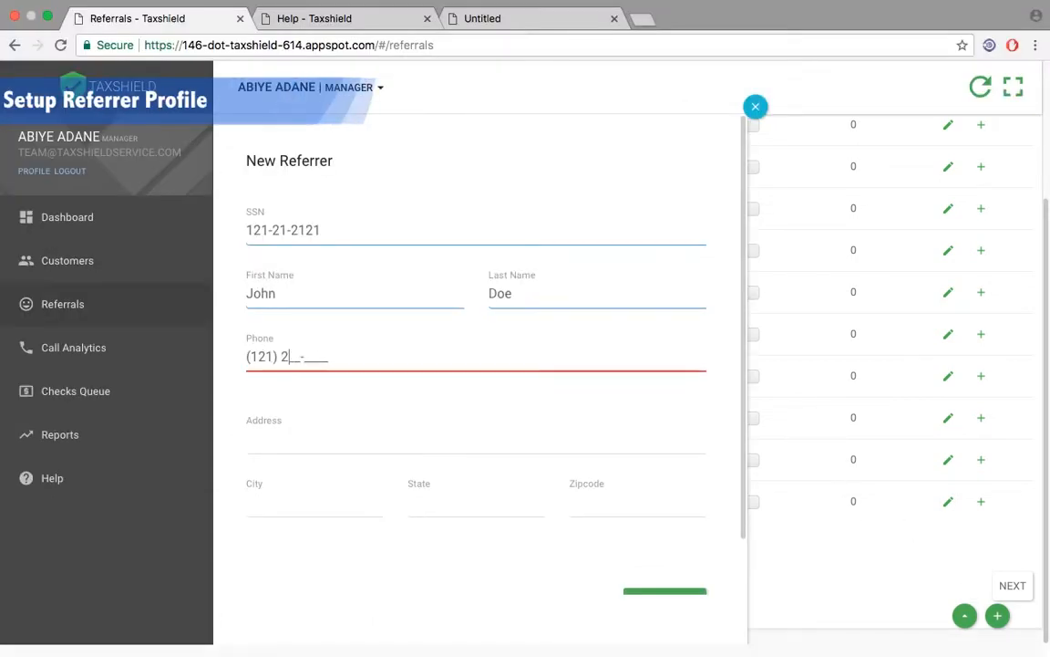
pyautogui.write('2')
# Step: Fill in the new referrer's street address, city, state and zipcode, and submit the profile
pyautogui.click(330, 442)
pyautogui.write('121')
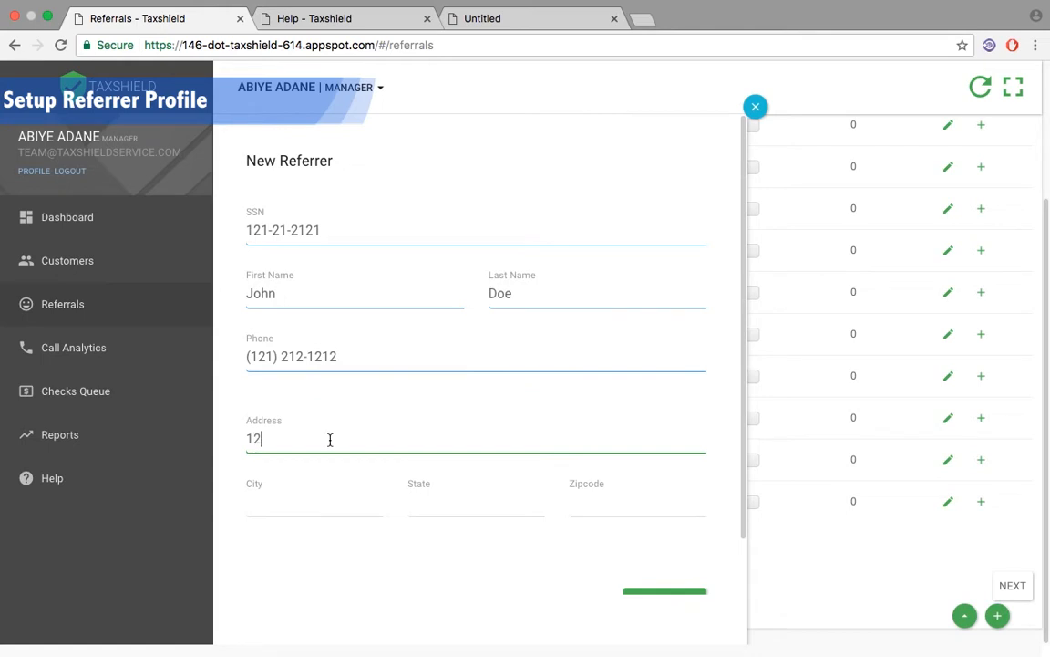
pyautogui.click(317, 500)
pyautogui.write('1212')
pyautogui.click(495, 509)
pyautogui.write('1212')
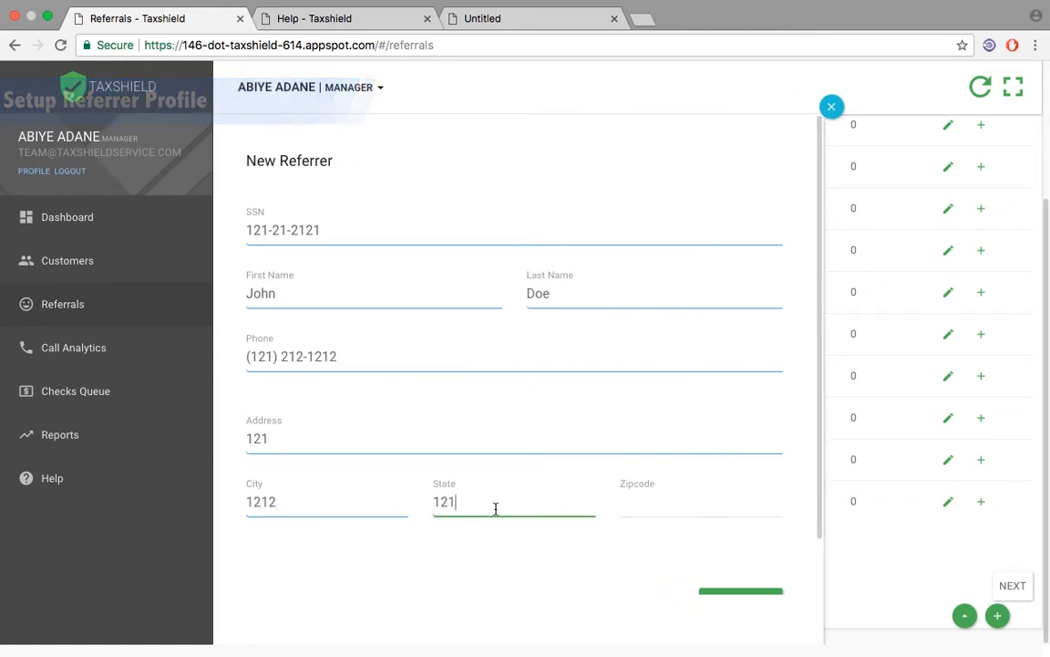
pyautogui.click(639, 503)
pyautogui.write('12122')
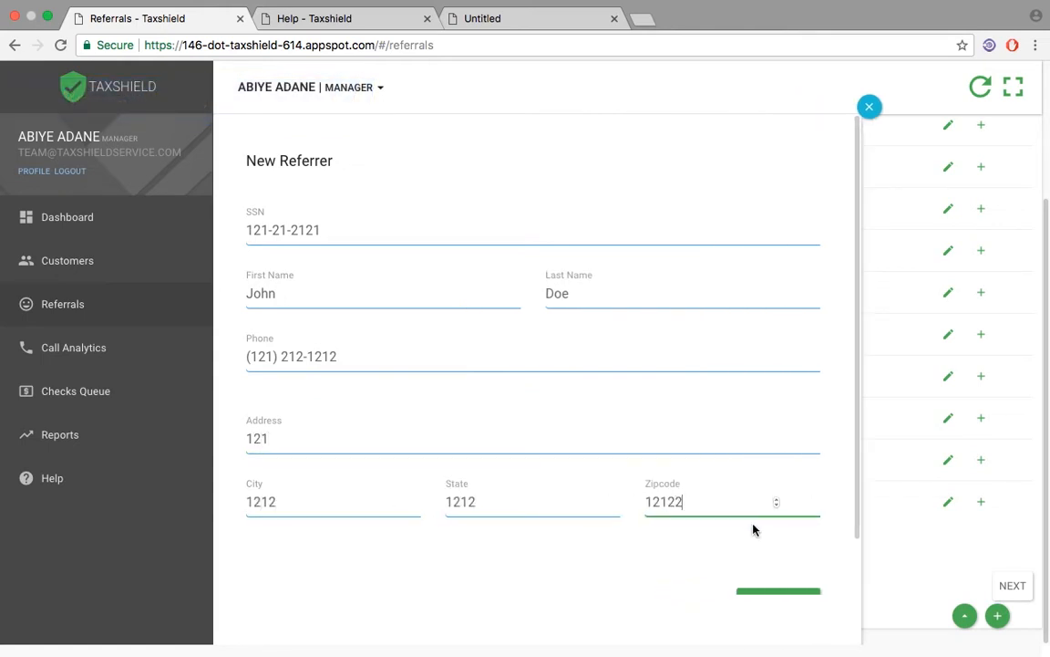
pyautogui.scroll(-1, 761, 538)
pyautogui.click(773, 544)
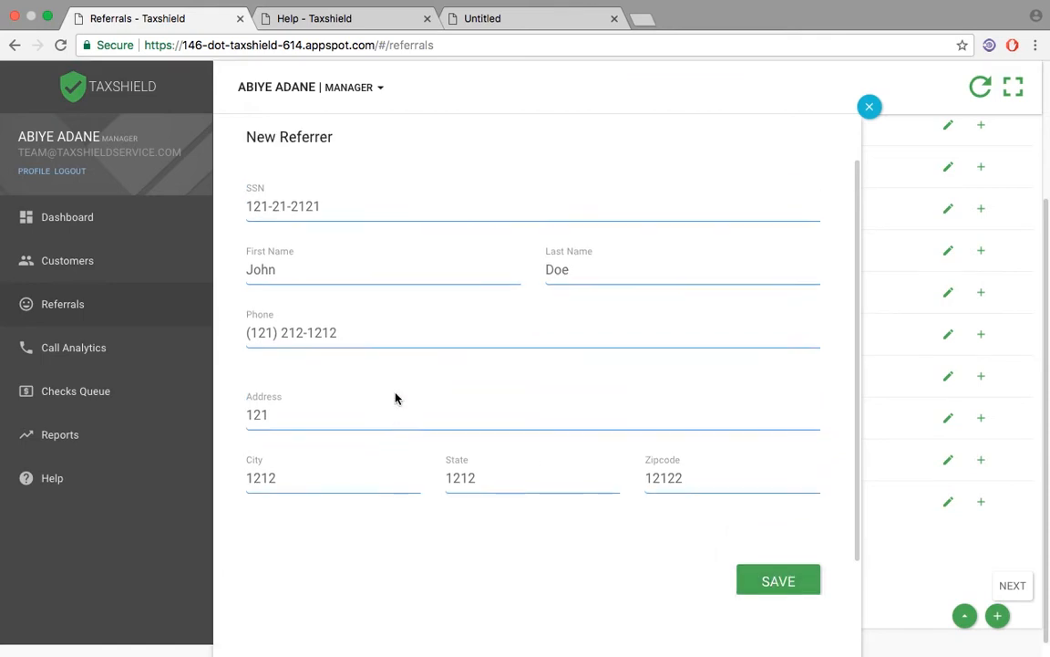
# Step: Change the last digit of the referrer's SSN, save the new referrer profile, and dismiss the notification
pyautogui.click(354, 261)
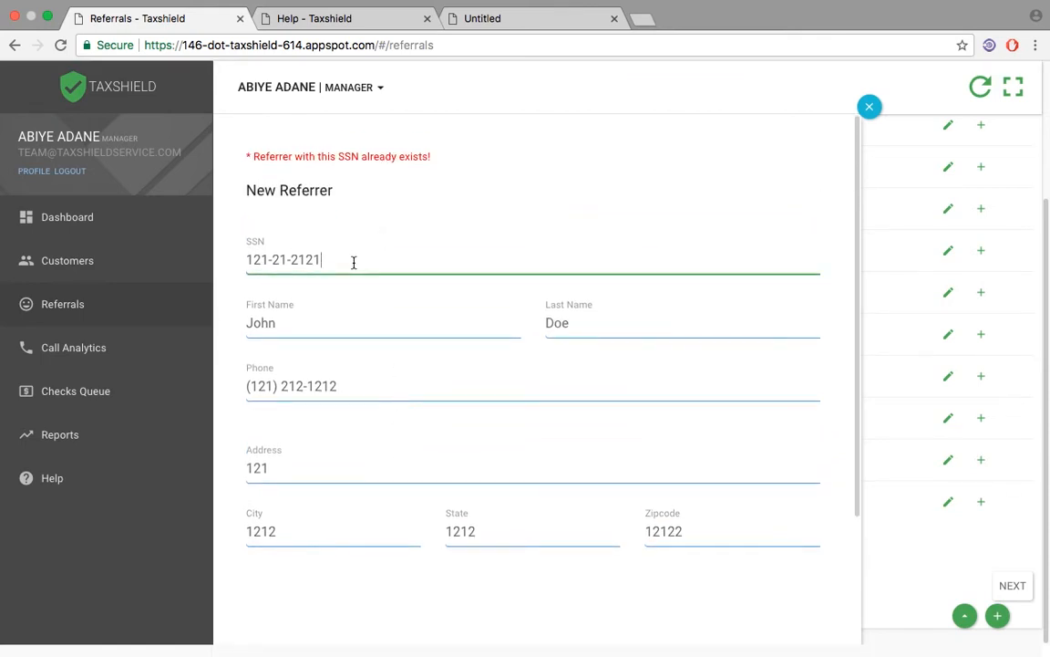
pyautogui.press('BackSpace')
pyautogui.write('3')
pyautogui.press('Return')
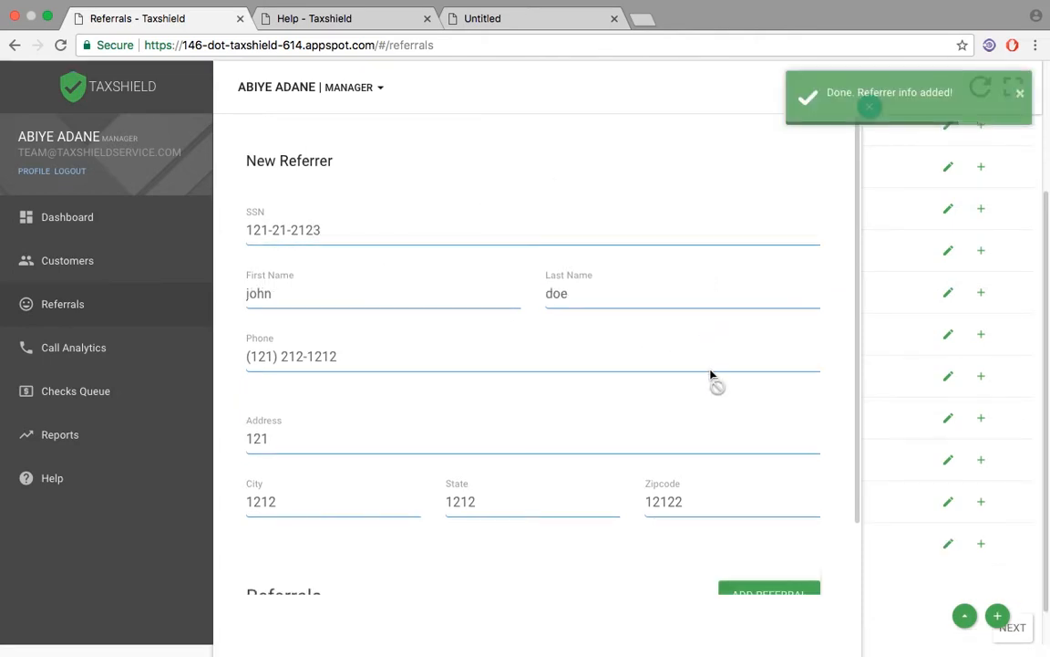
pyautogui.scroll(-2, 713, 374)
pyautogui.scroll(2, 754, 407)
pyautogui.scroll(3, 761, 287)
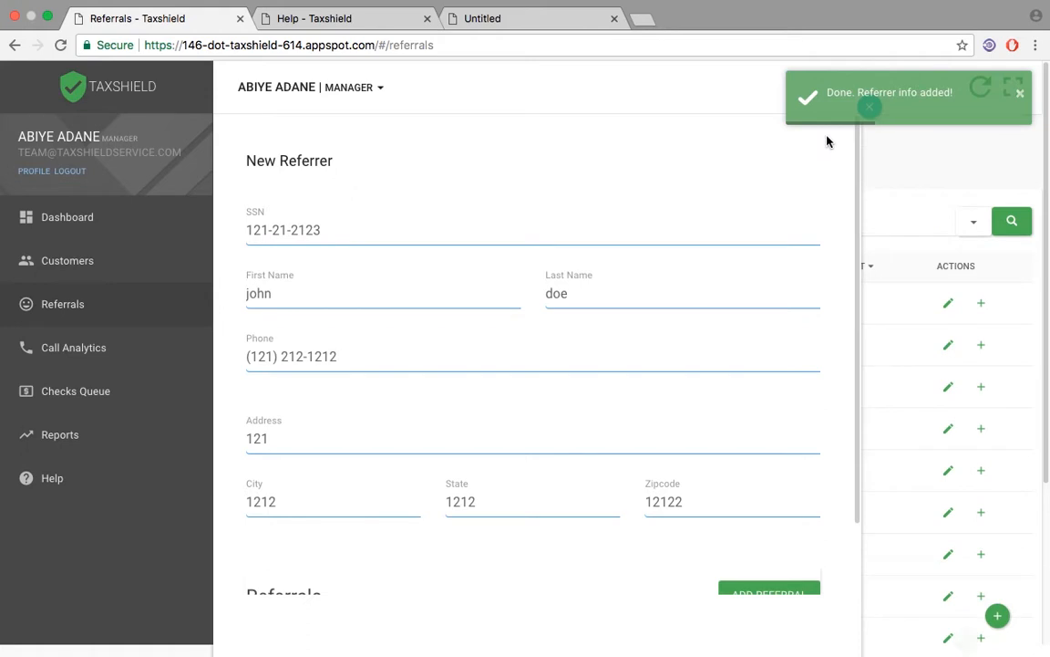
pyautogui.click(1020, 93)
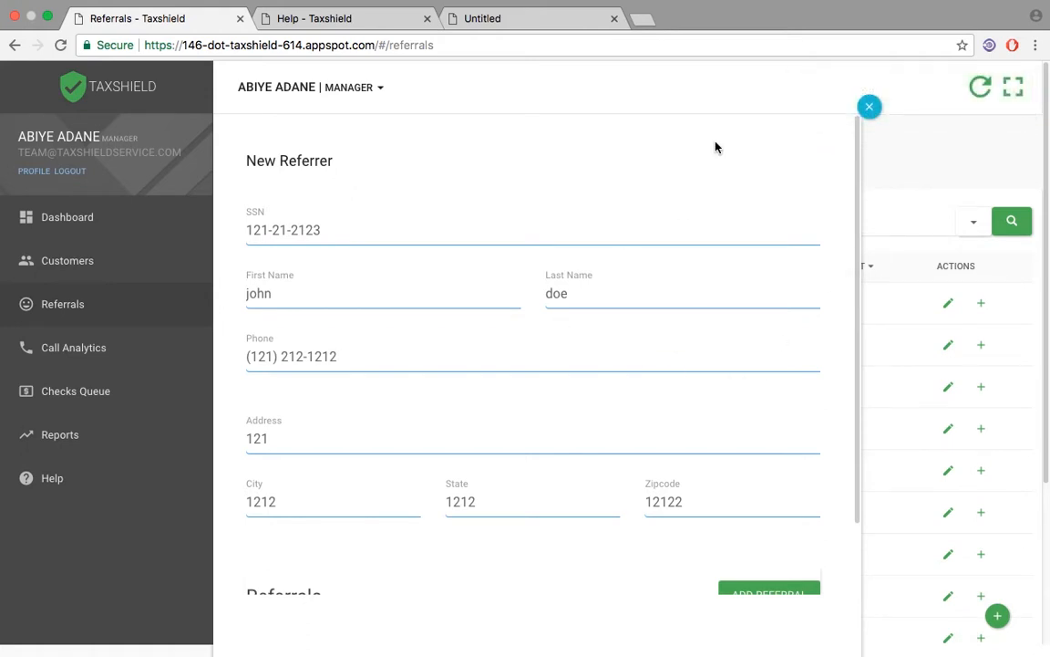
# Step: Close the new referrer form, filter the full-screen referrers list by the new referrer's first name, and open that referrer's record for adding a referral
pyautogui.click(870, 107)
pyautogui.click(1013, 87)
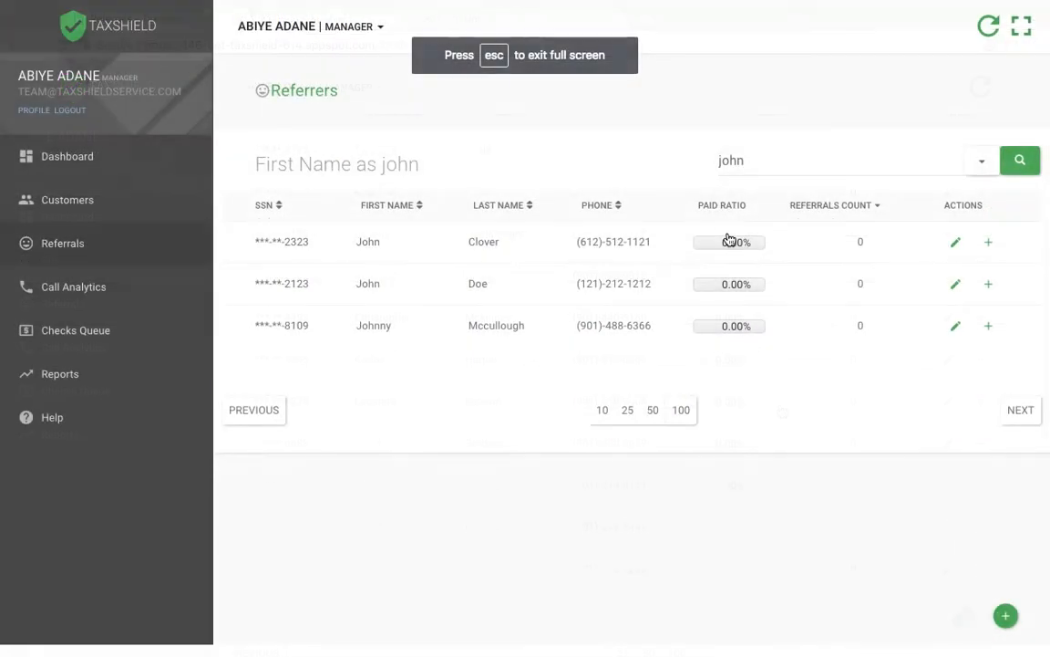
pyautogui.click(988, 288)
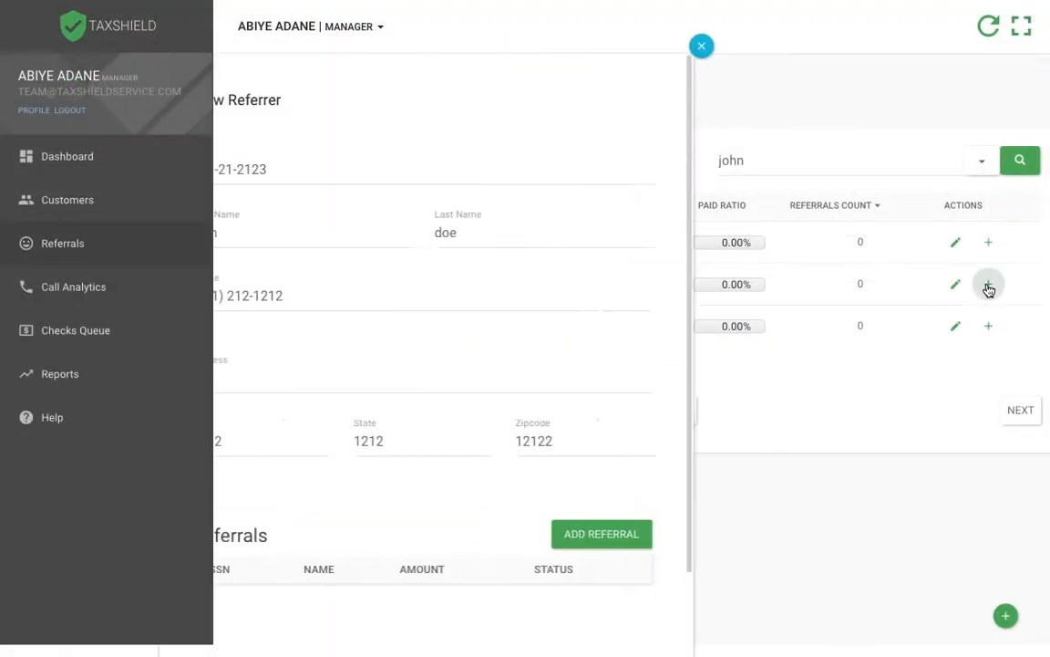
# Step: Try to add a referral for the new referrer by looking up the customer's SSN
pyautogui.click(685, 533)
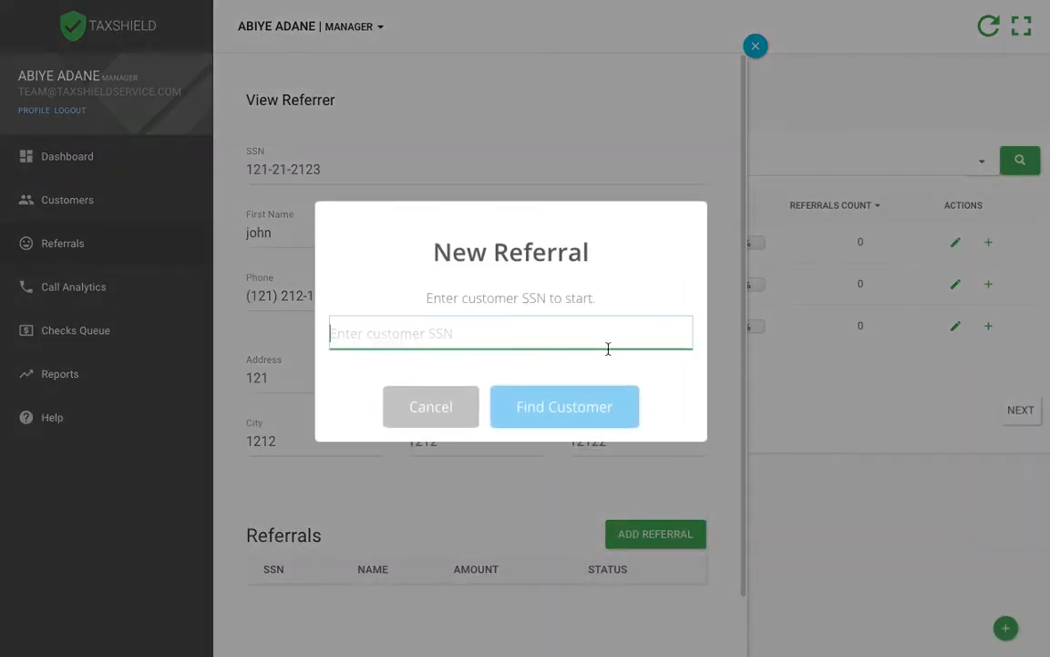
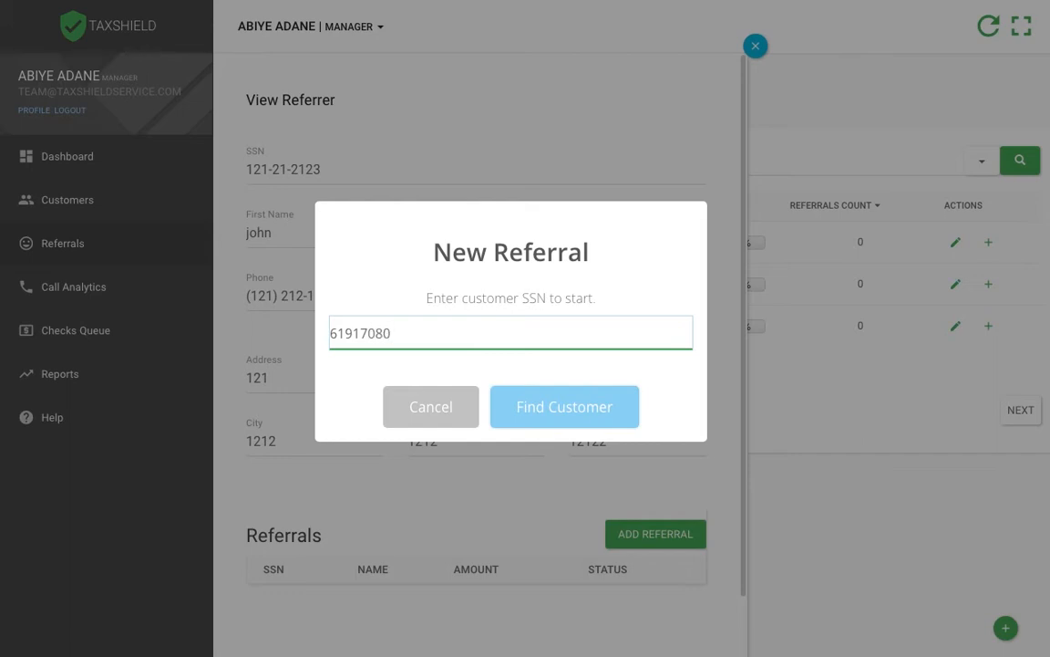
pyautogui.click(611, 409)
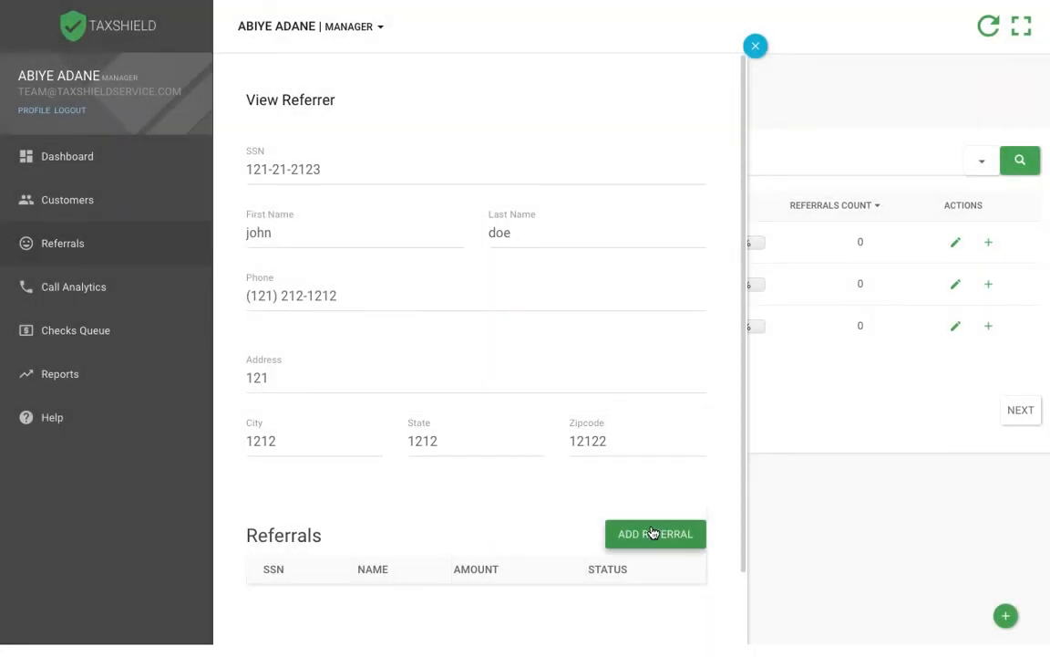
# Step: Add a referral to the referrer using the customer's SSN and generate the referral check
pyautogui.click(652, 532)
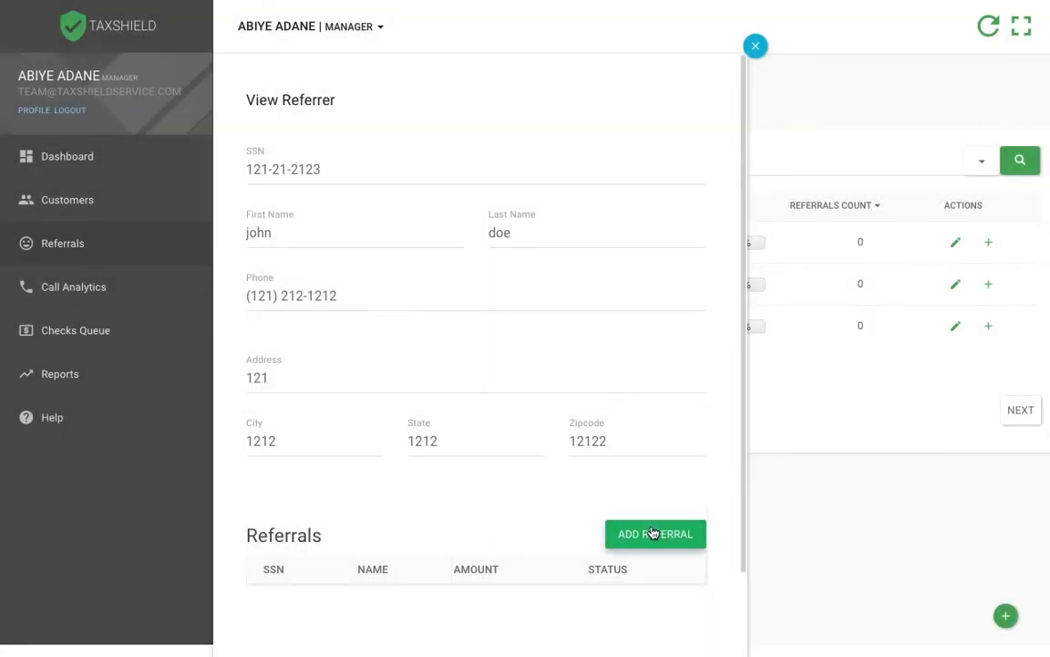
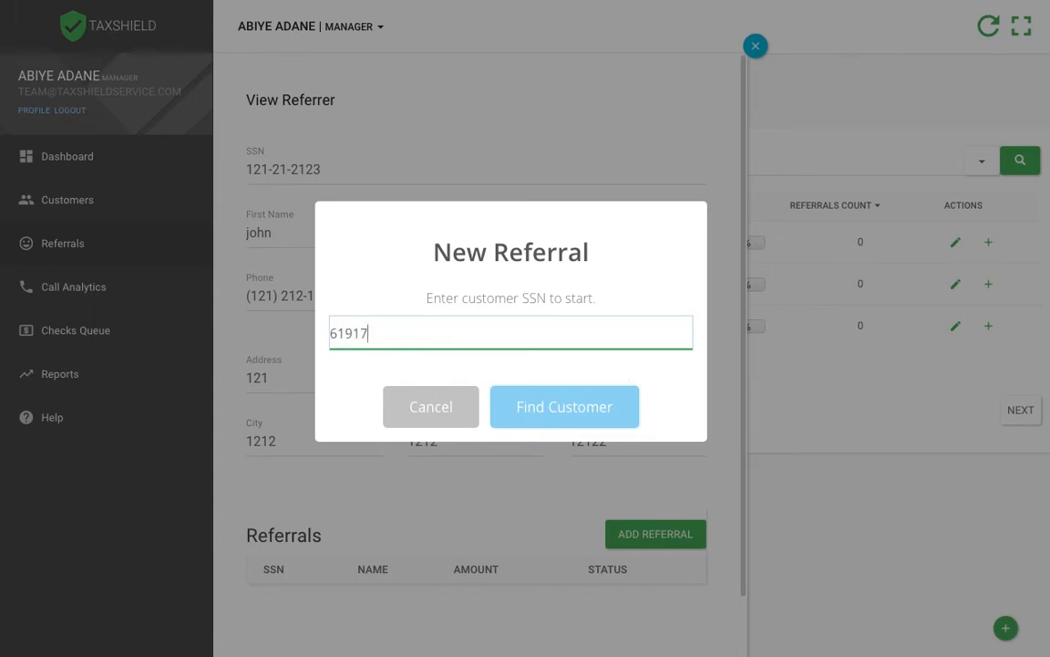
pyautogui.click(608, 402)
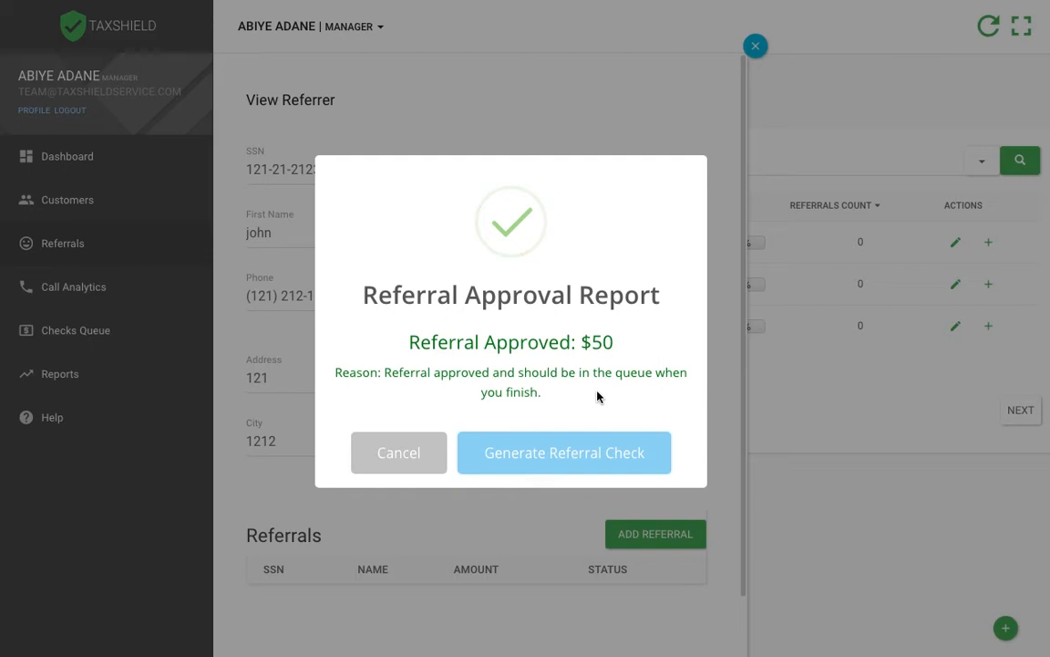
pyautogui.click(589, 464)
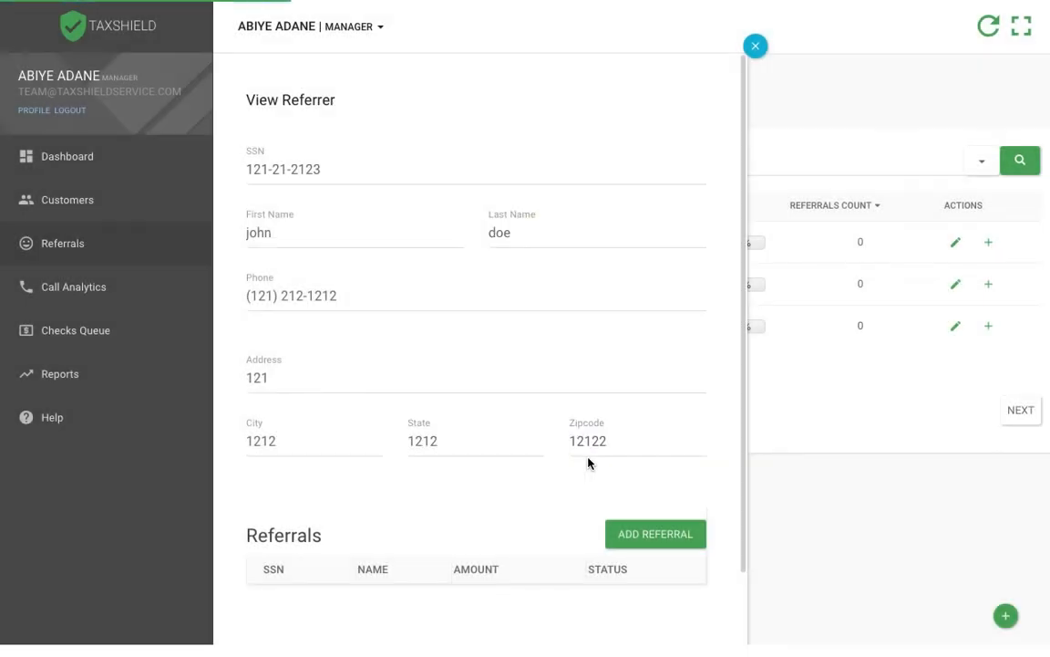
# Step: Open the checks queue, preview a test print of the co-branded check, and cancel the print
pyautogui.click(109, 331)
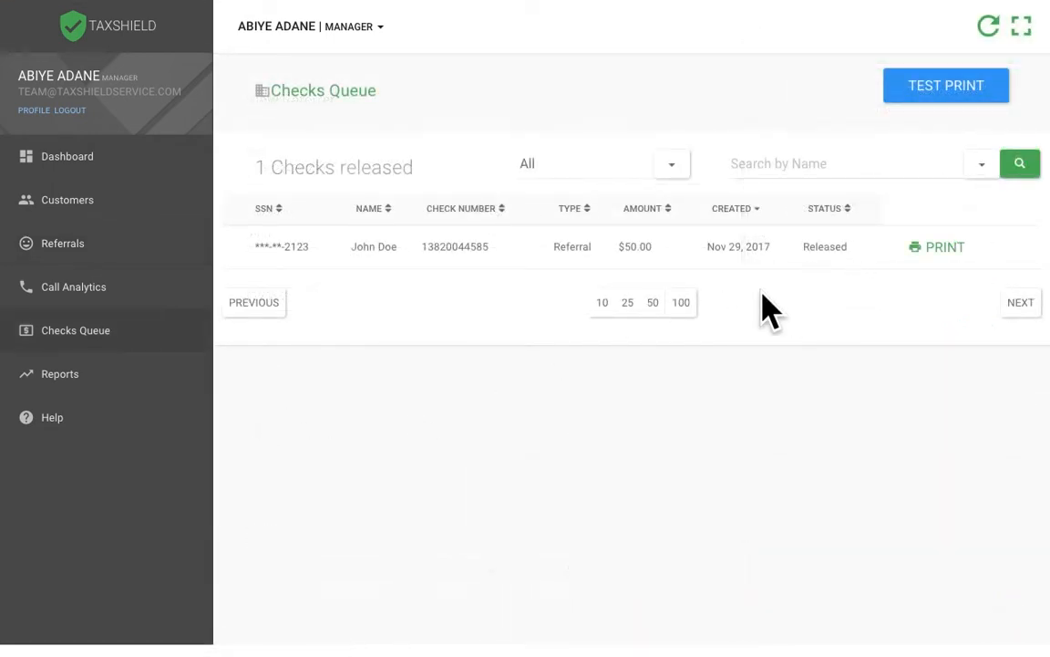
pyautogui.click(110, 256)
pyautogui.click(903, 96)
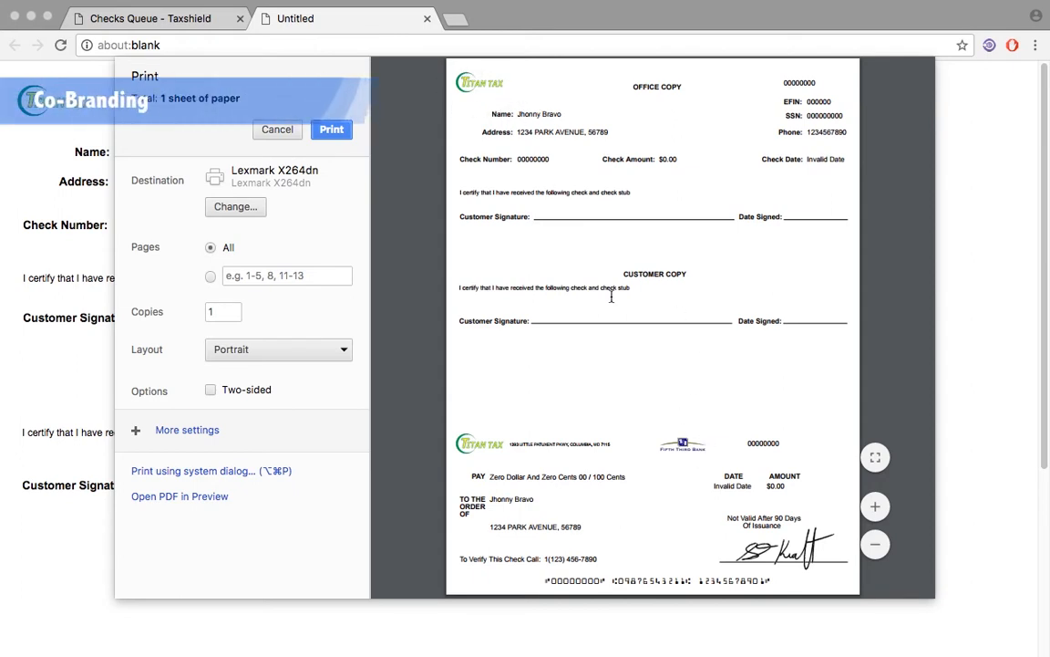
pyautogui.click(294, 133)
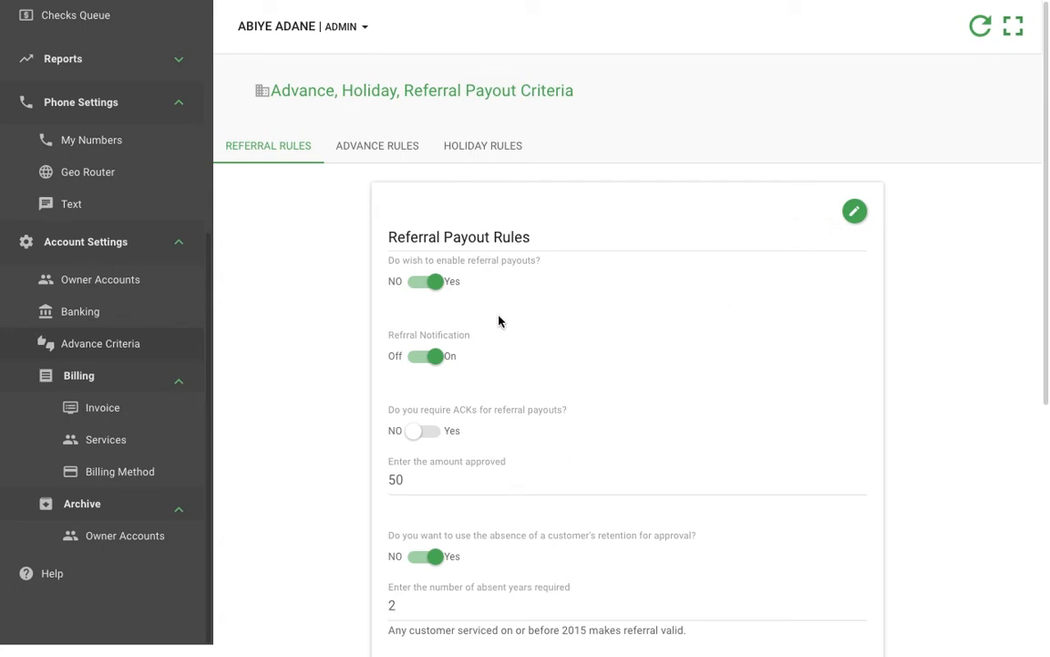
# Step: Examine the referral payout rules in the advance criteria, from the payout switches and approved amount to the email alerts
pyautogui.scroll(-3, 516, 346)
pyautogui.scroll(-5, 516, 356)
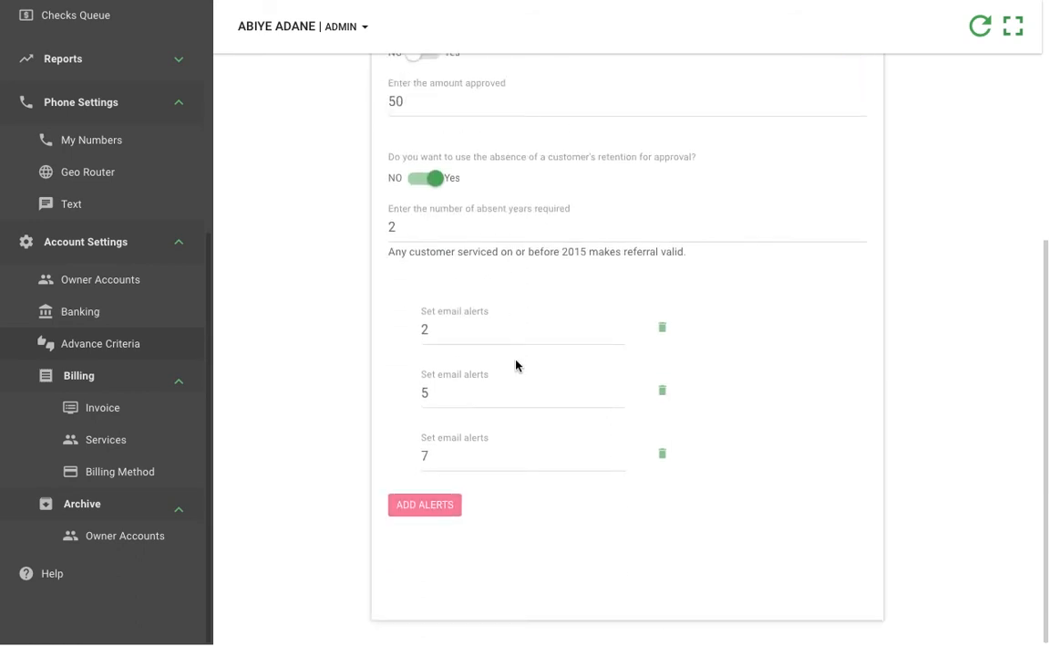
pyautogui.scroll(8, 516, 364)
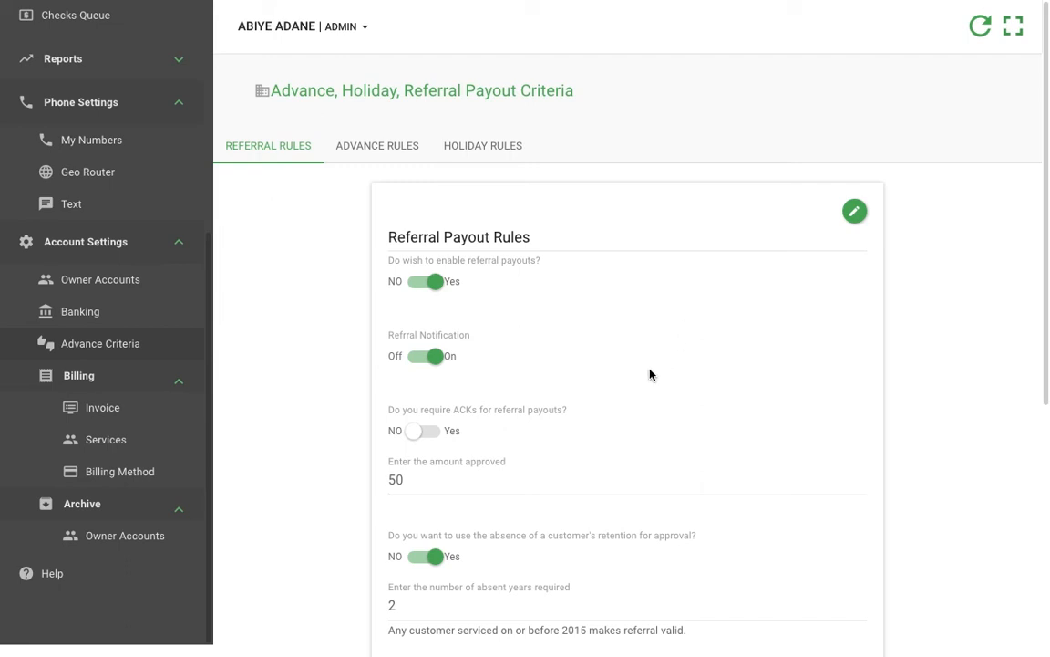
pyautogui.scroll(-1, 650, 374)
pyautogui.scroll(-3, 650, 373)
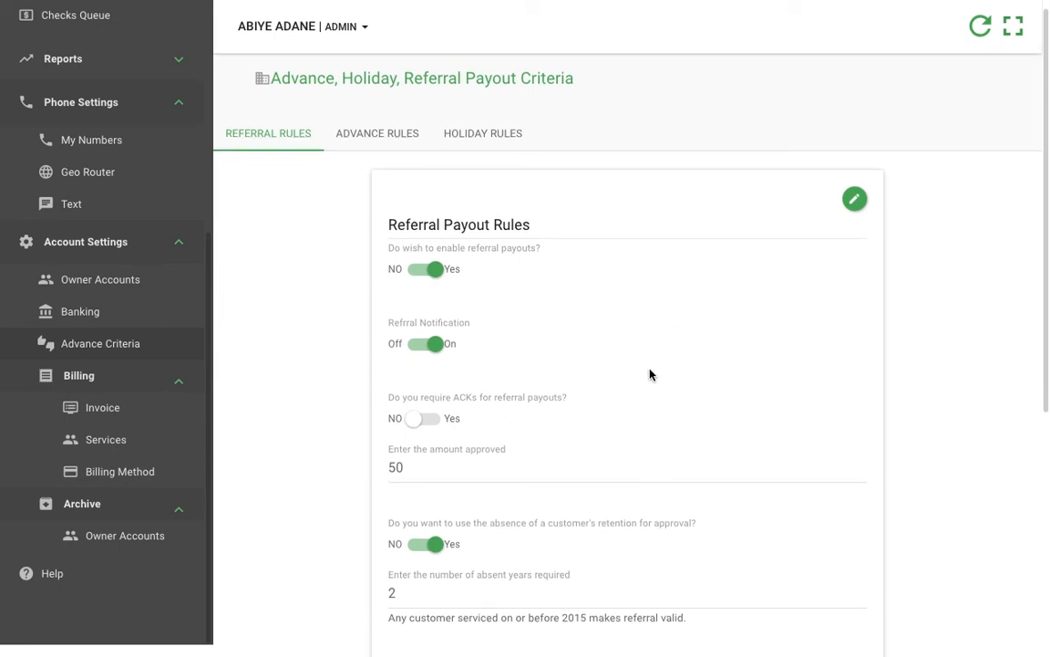
pyautogui.scroll(-5, 650, 374)
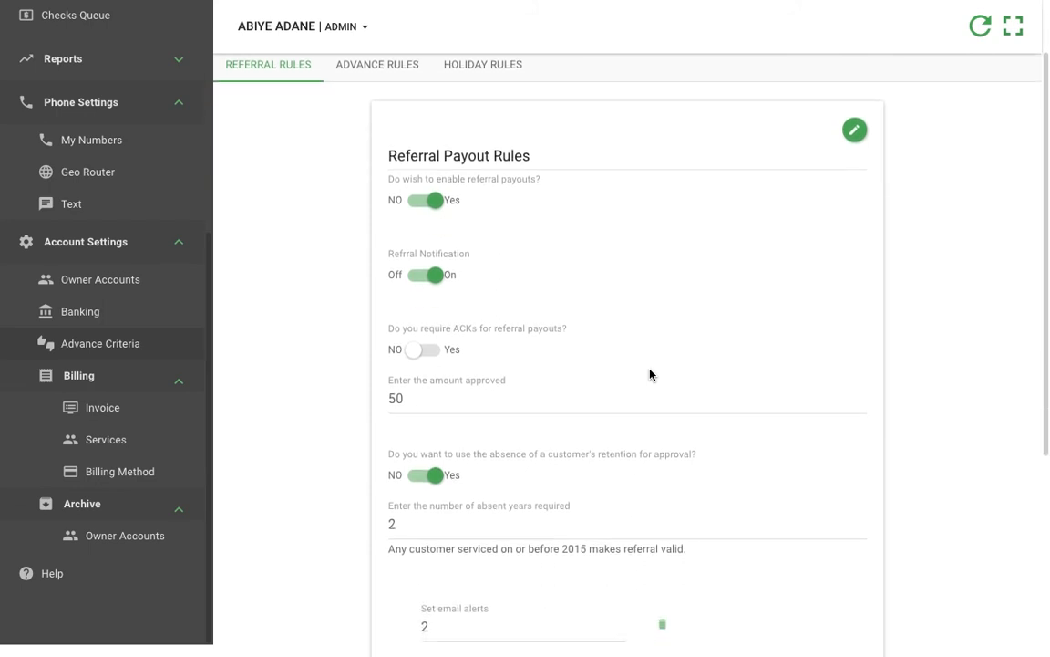
pyautogui.scroll(-3, 650, 373)
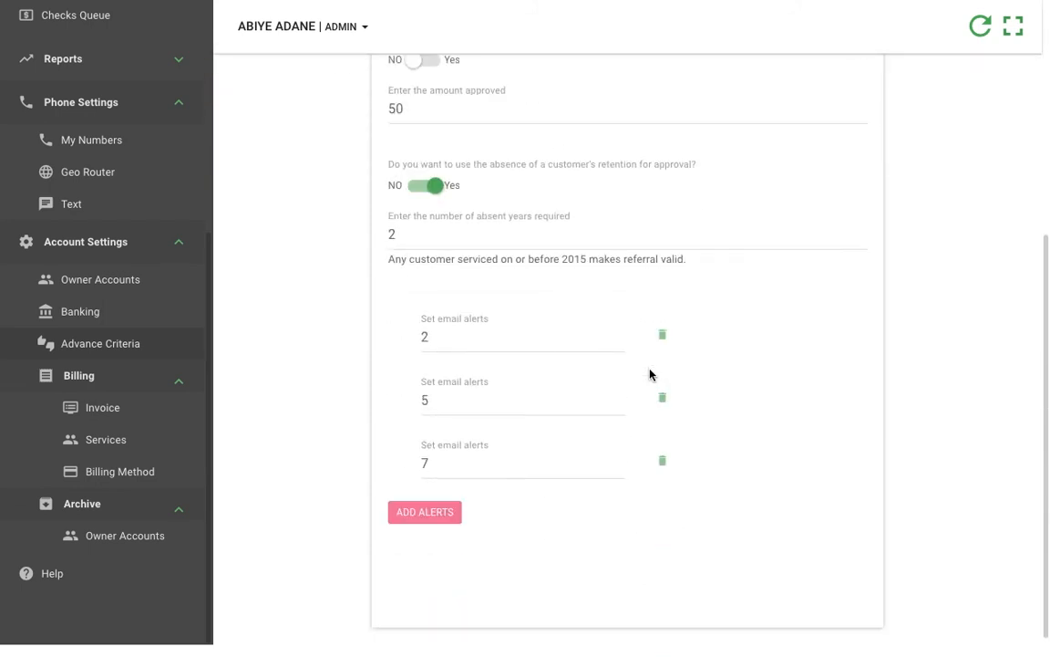
pyautogui.scroll(1, 317, 394)
pyautogui.scroll(5, 318, 395)
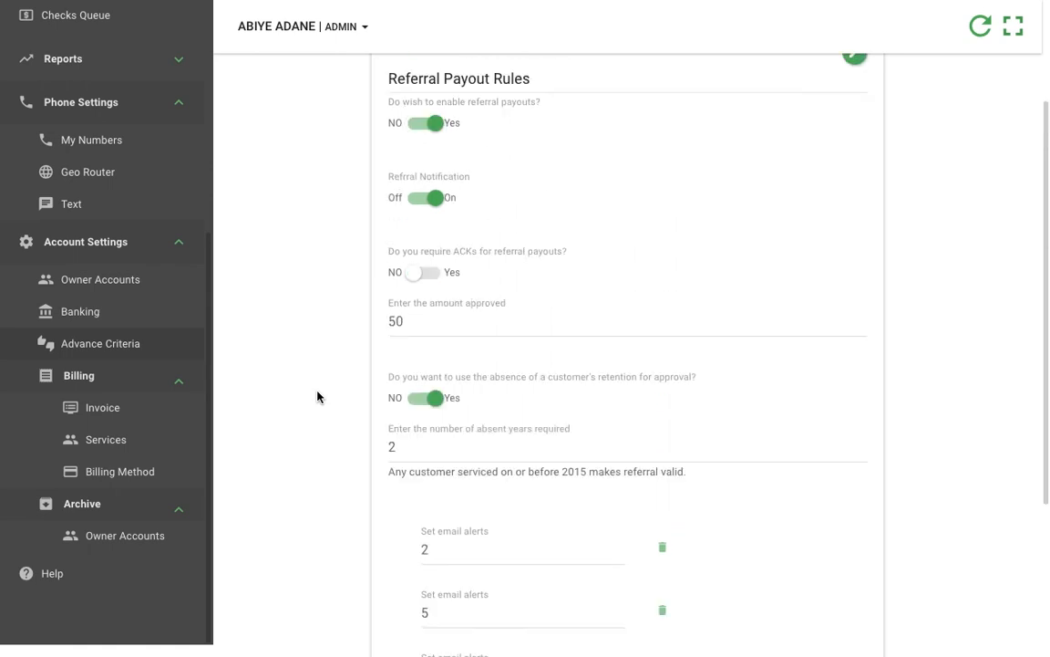